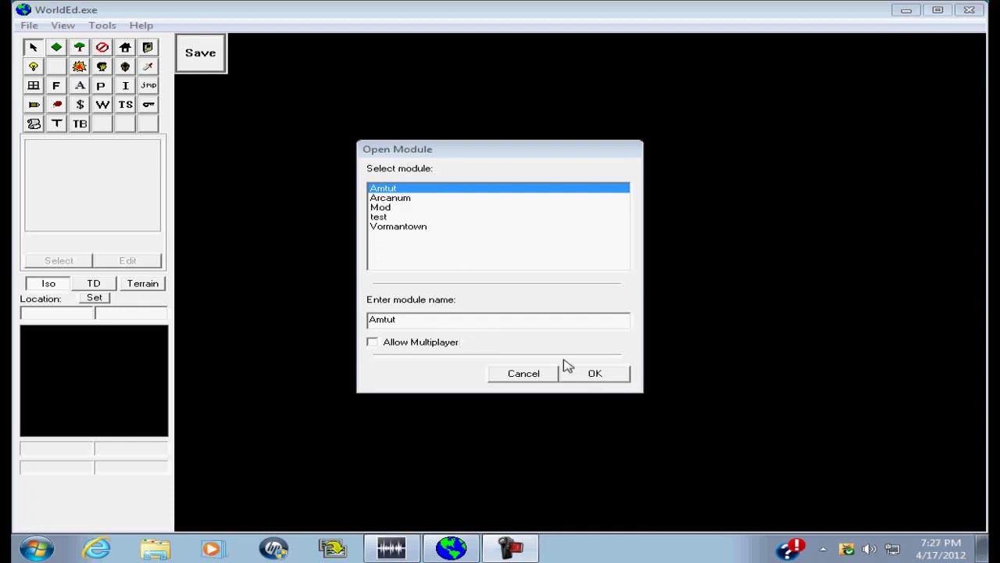
Open the Amtut module and load its start map
left_click(618, 376)
left_click(31, 24)
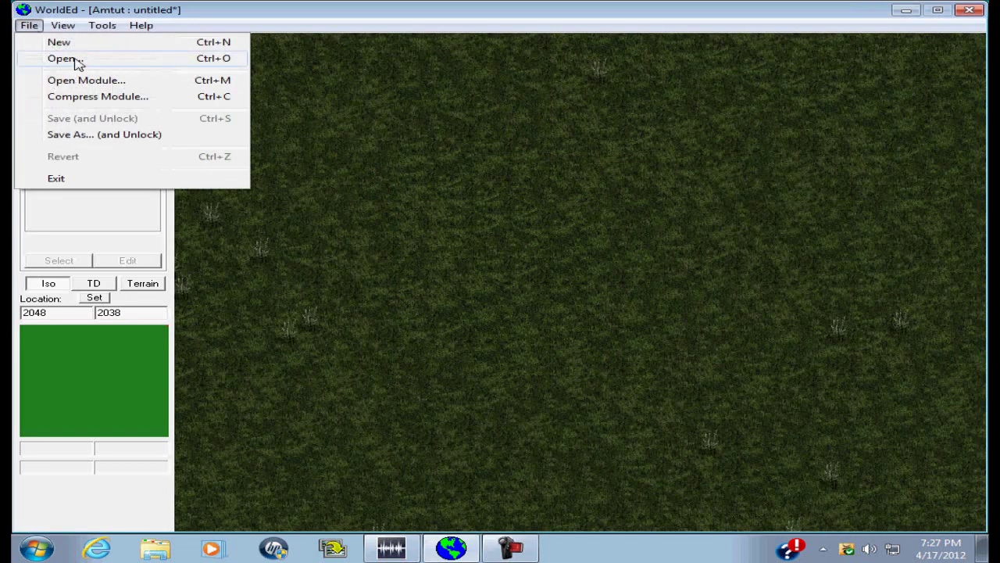
left_click(70, 61)
left_click(515, 326)
left_click(422, 200)
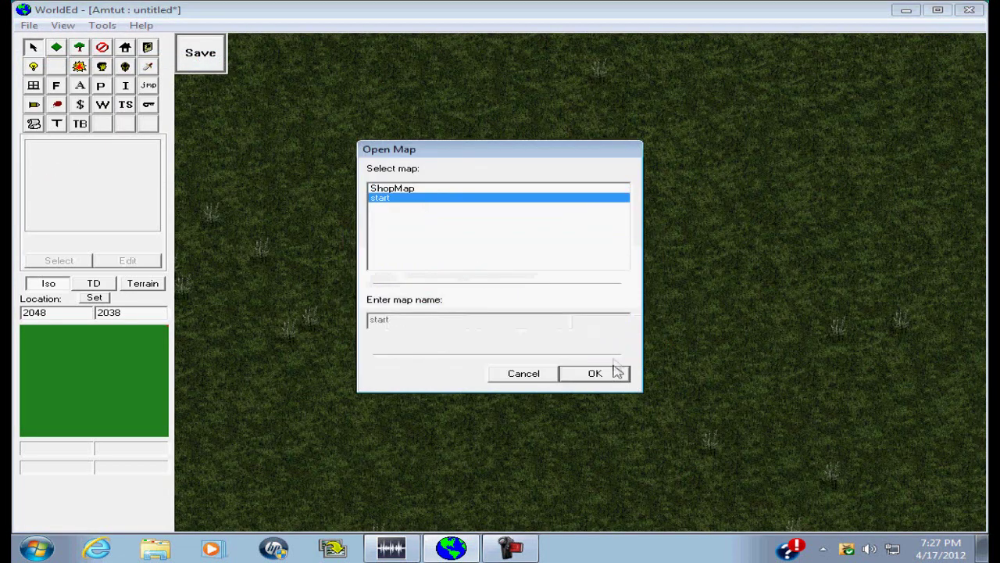
left_click(618, 371)
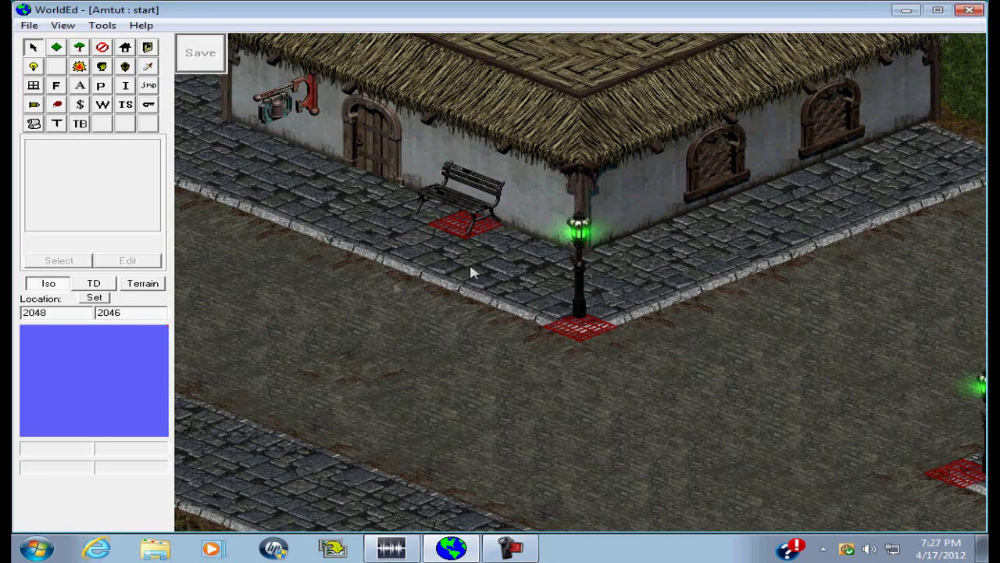
Hide the building roofs and inspect the furnished interior of the house beside the campfire
key("End")
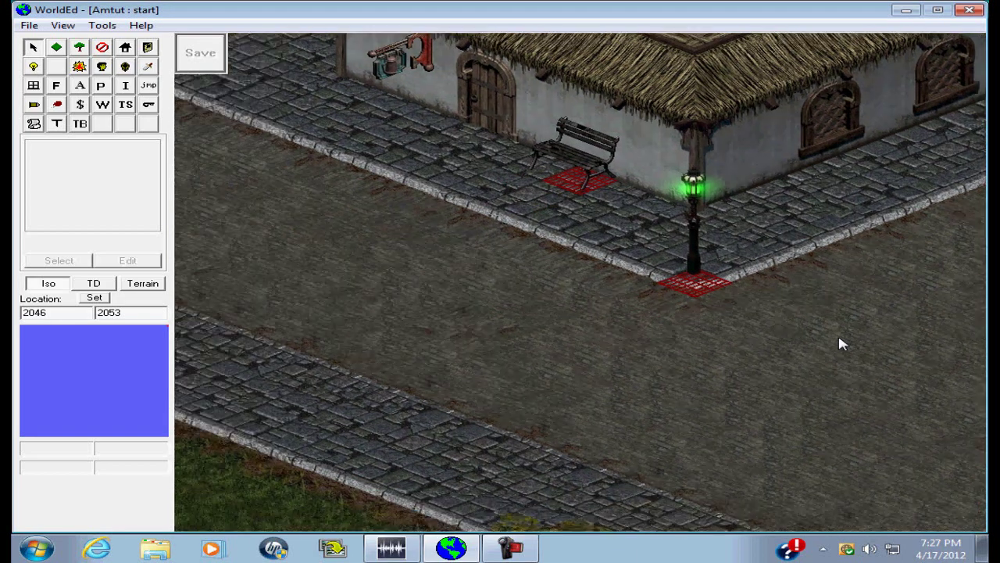
key("Left")
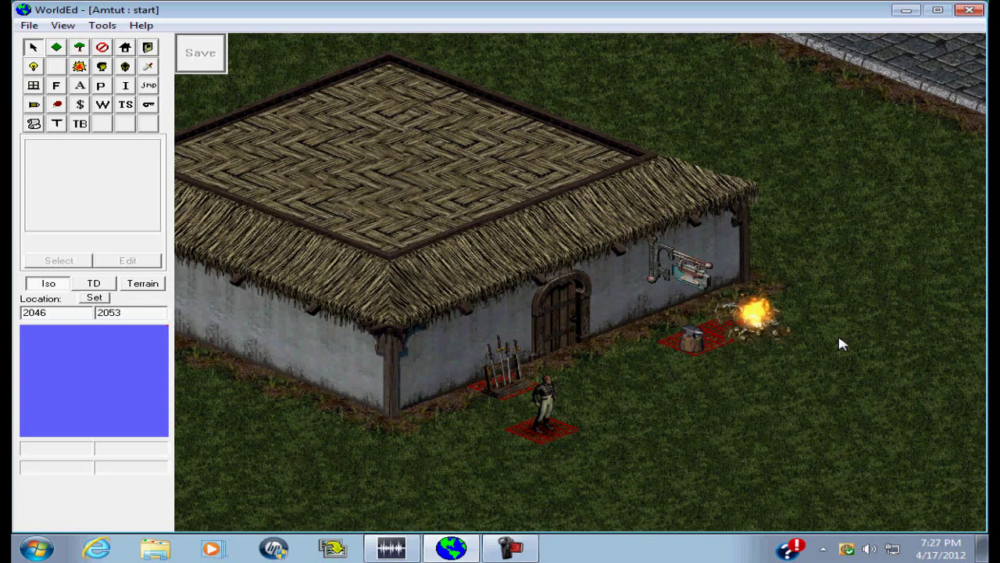
key("r")
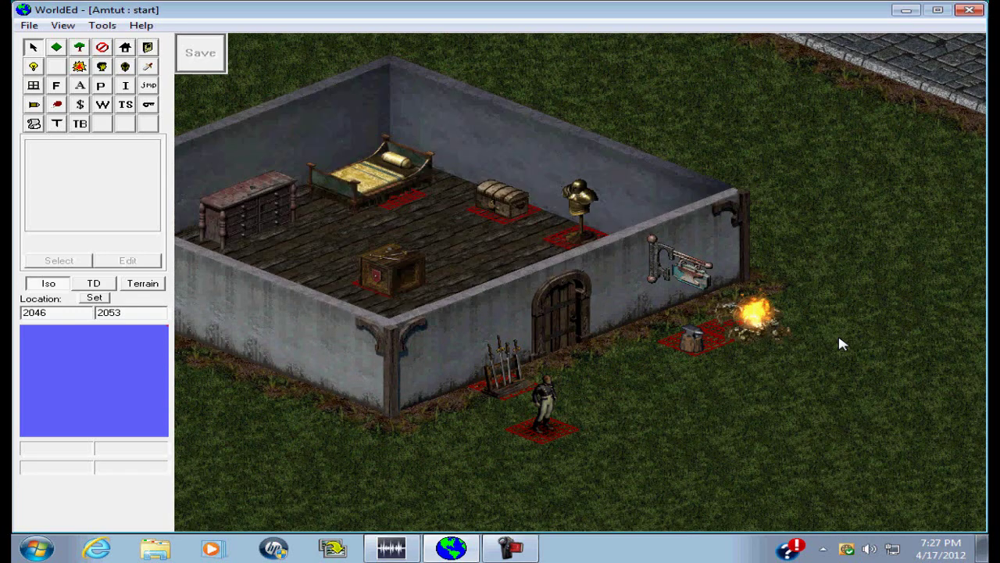
key("Up")
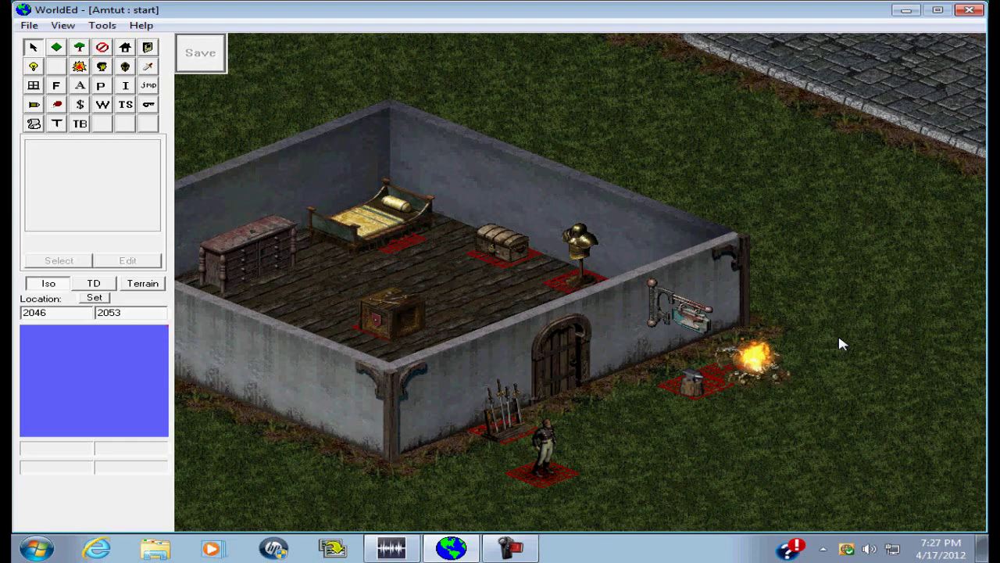
Place a Bed scenery object in the far corner of the unfurnished house with the bench outside
key("Page_Up")
key("Page_Up")
key("Page_Up")
key("Page_Up")
key("Page_Up")
key("Page_Up")
key("Page_Up")
key("Page_Up")
key("Page_Up")
key("Page_Up")
key("Page_Up")
key("Page_Up")
key("Page_Up")
key("Page_Up")
key("Page_Up")
key("Page_Up")
key("Page_Up")
key("Page_Up")
key("Home")
key("Home")
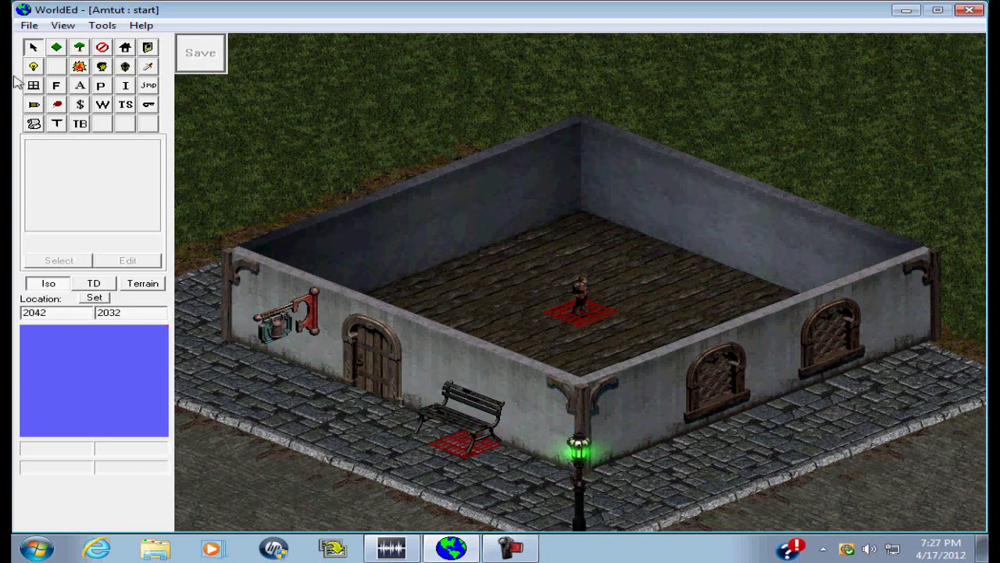
left_click(79, 48)
left_click(55, 260)
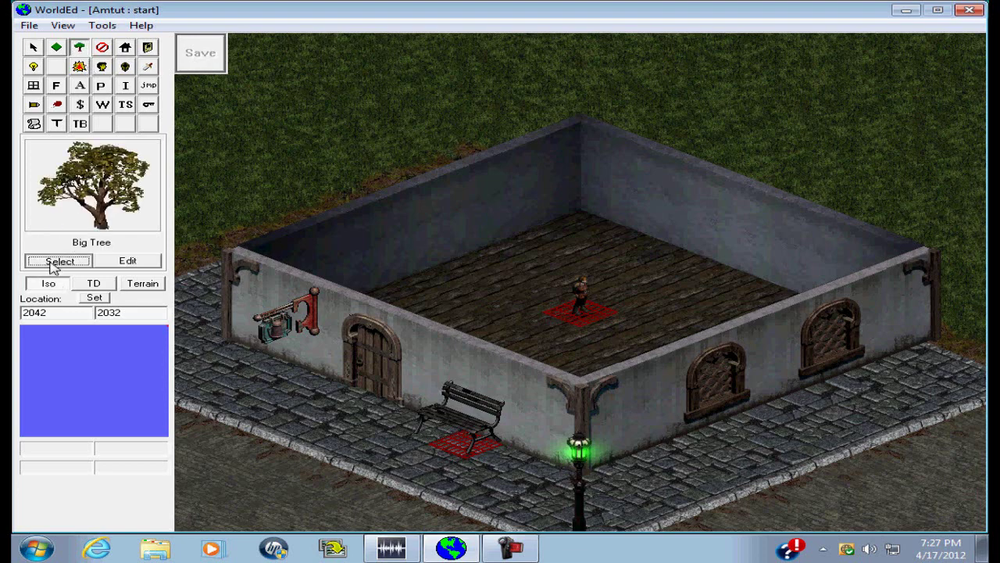
left_click(457, 374)
left_click(674, 313)
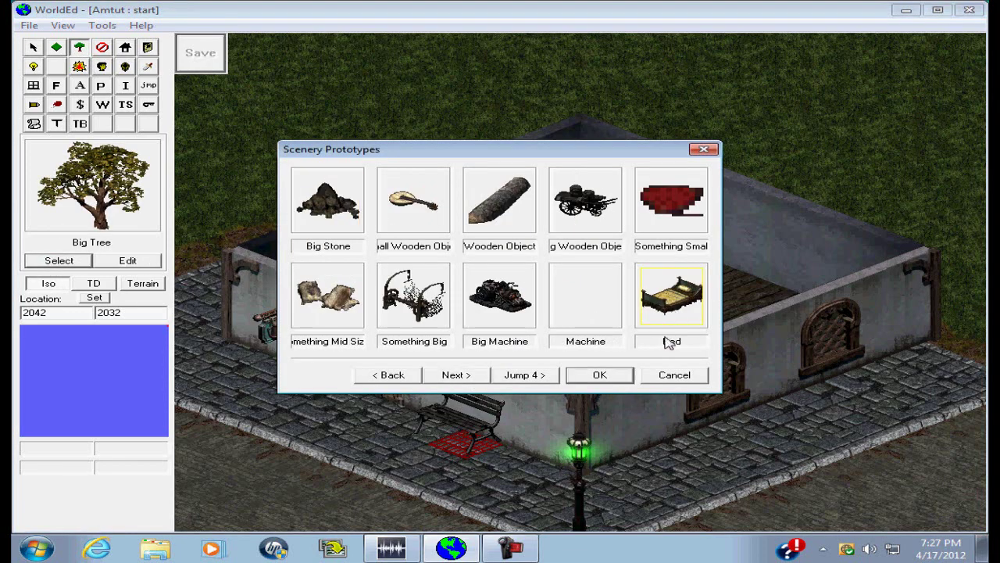
left_click(613, 375)
left_click(560, 250)
left_click_drag(560, 250, 566, 254)
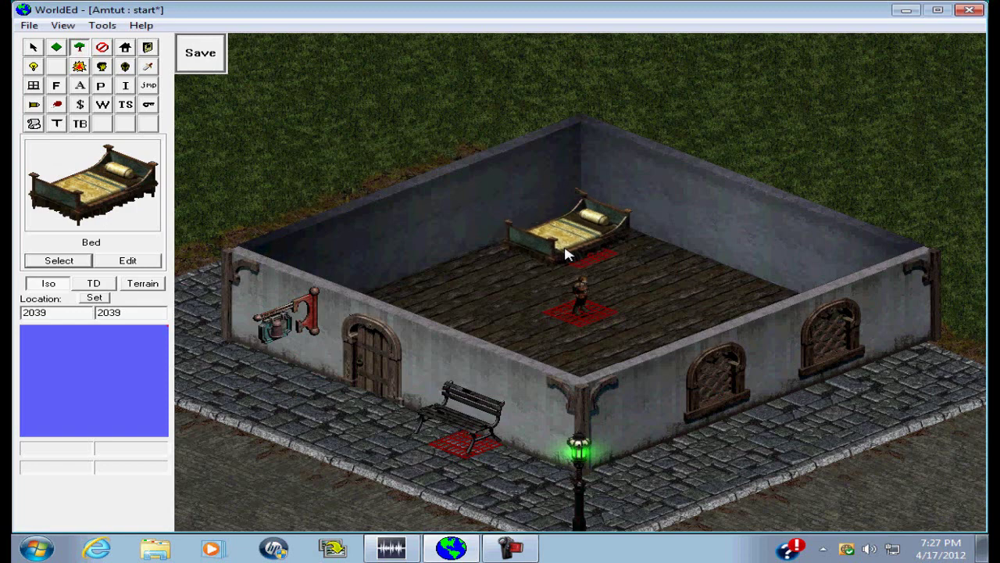
left_click(59, 261)
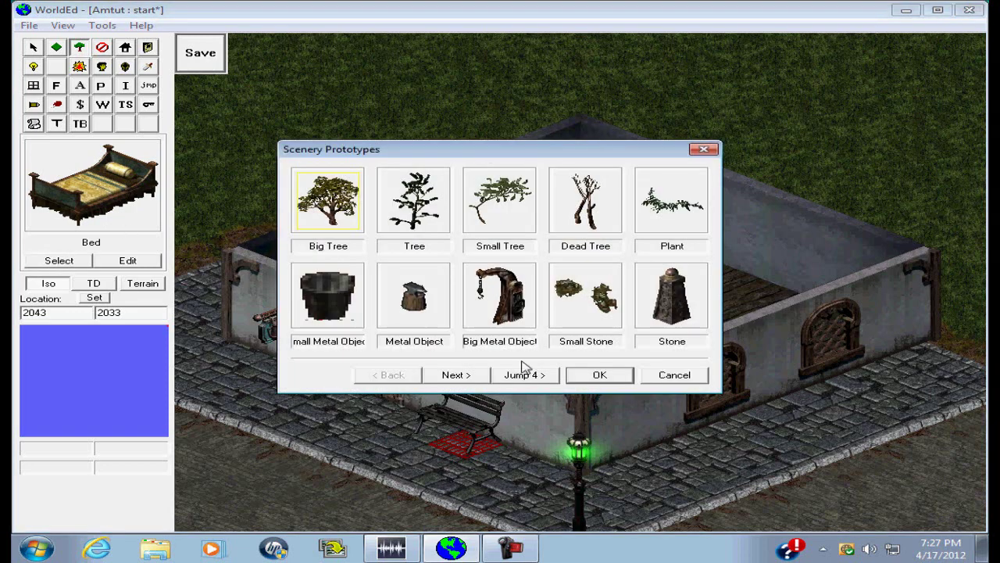
left_click(673, 379)
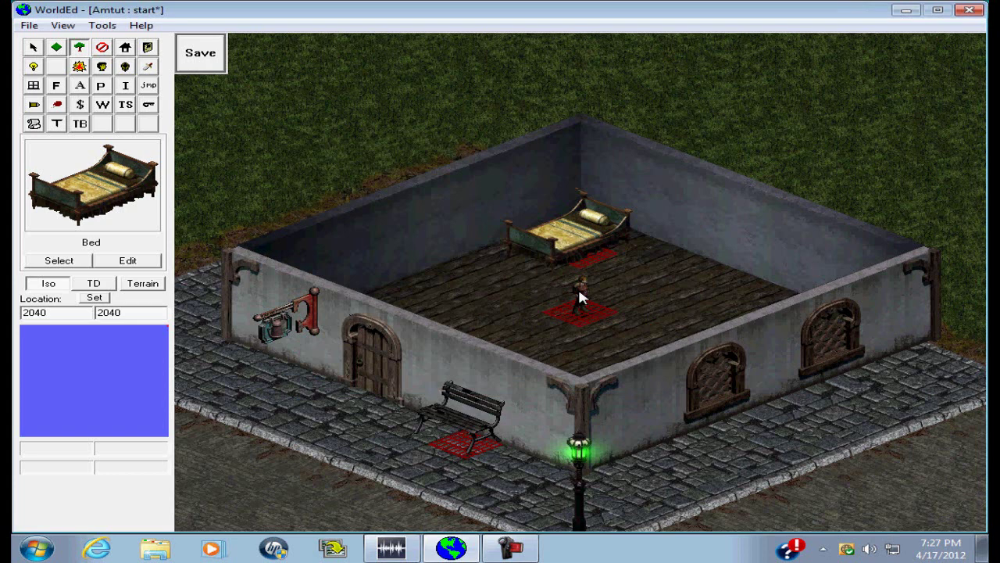
Place a Wood Chest container on the floor beside the bed
left_click(125, 67)
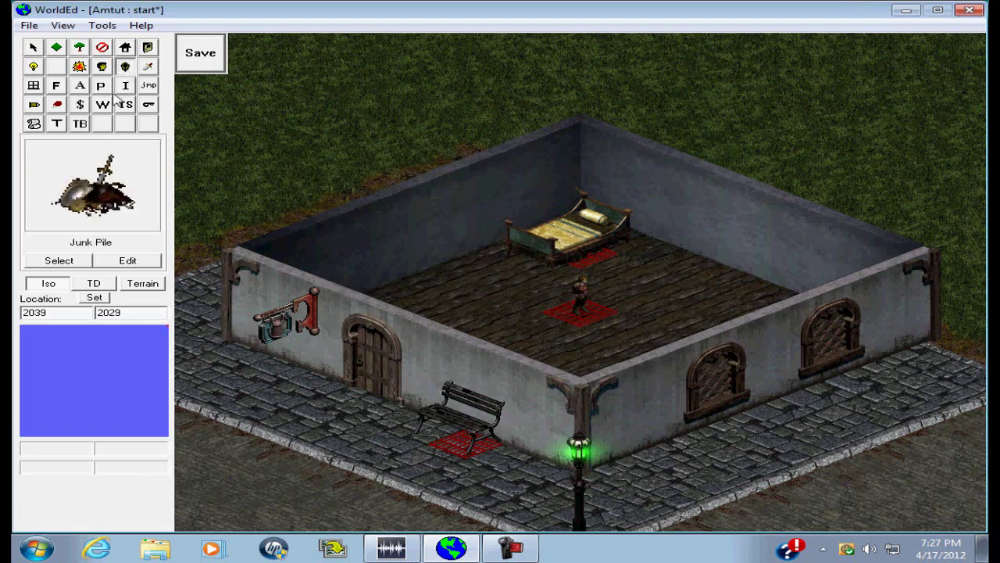
left_click(91, 261)
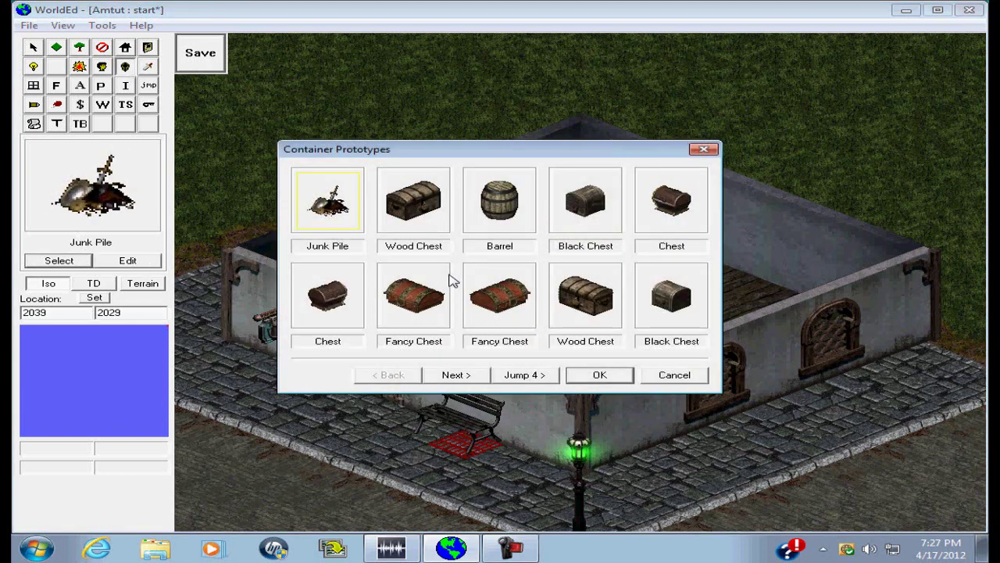
left_click(577, 317)
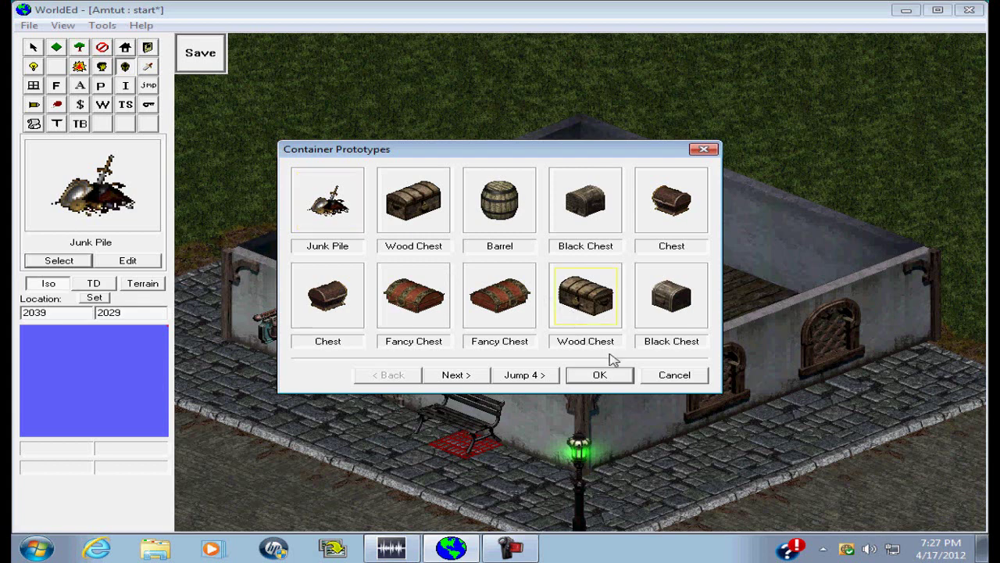
left_click(620, 375)
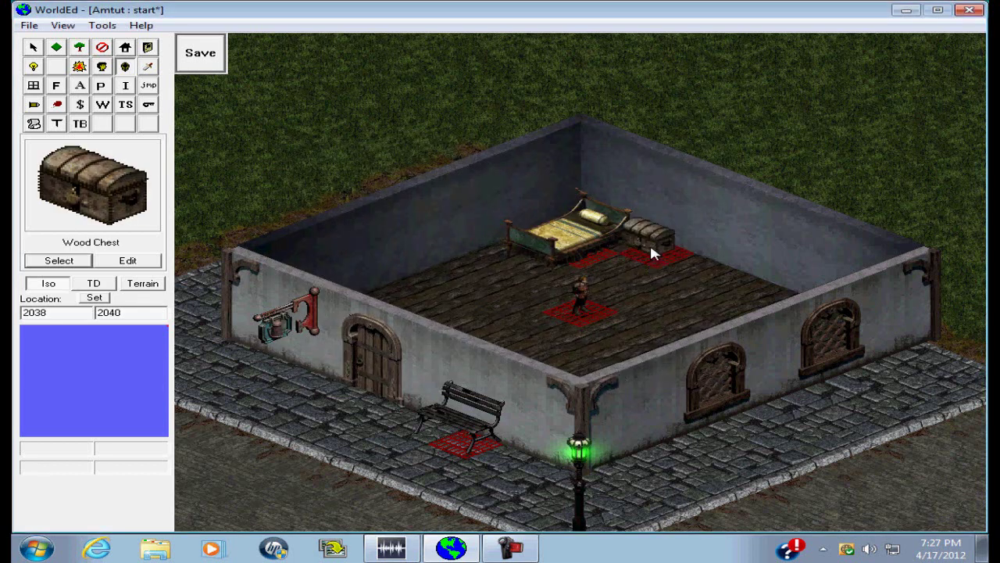
Set the placed chest's inventory source to General Store Rural
right_click(658, 249)
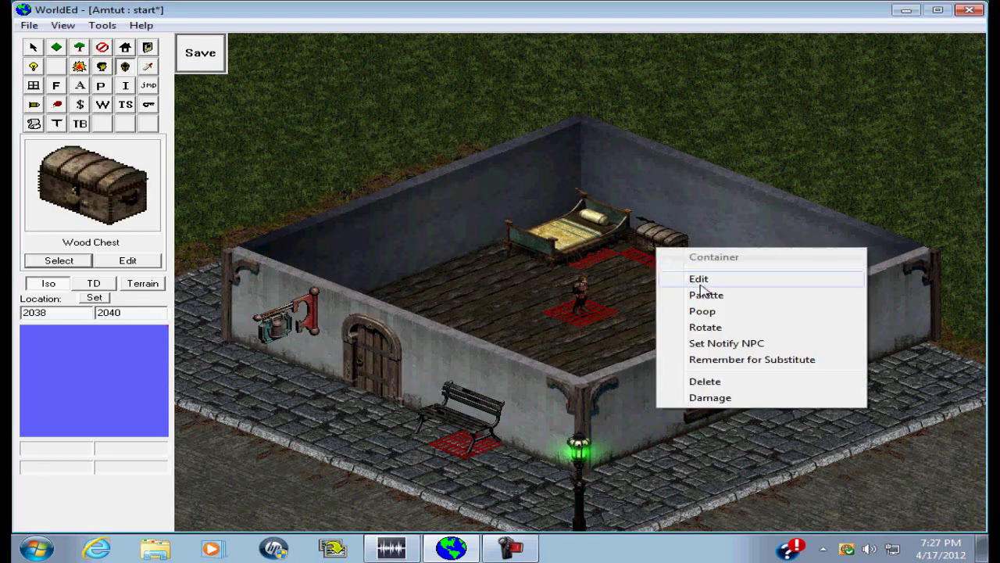
left_click(698, 278)
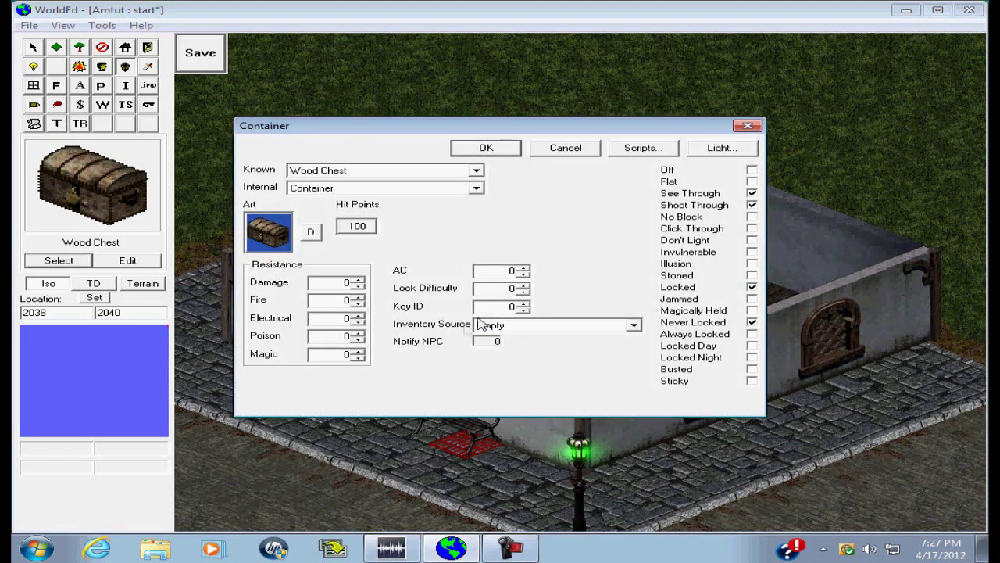
left_click(517, 326)
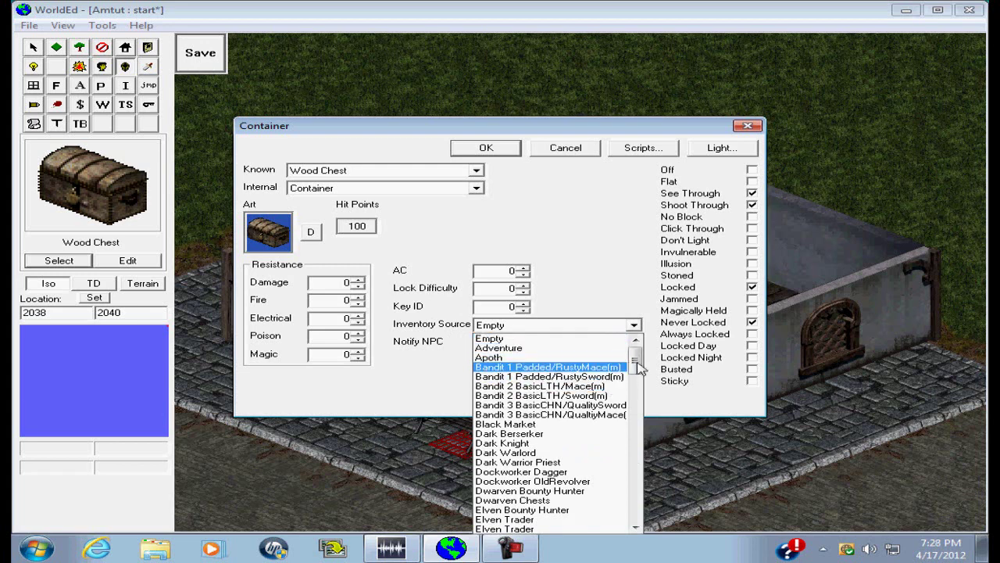
left_click_drag(637, 367, 648, 385)
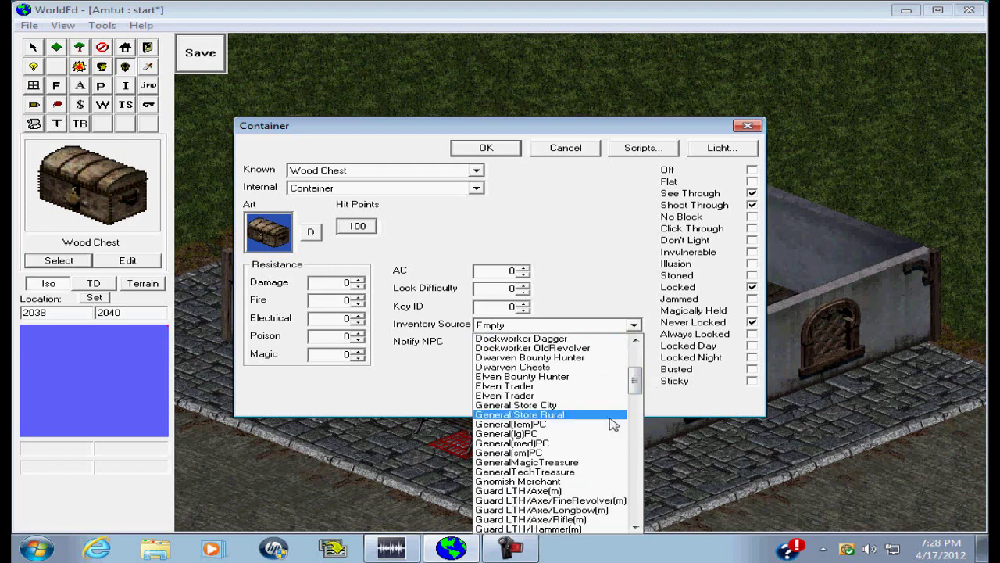
left_click(522, 414)
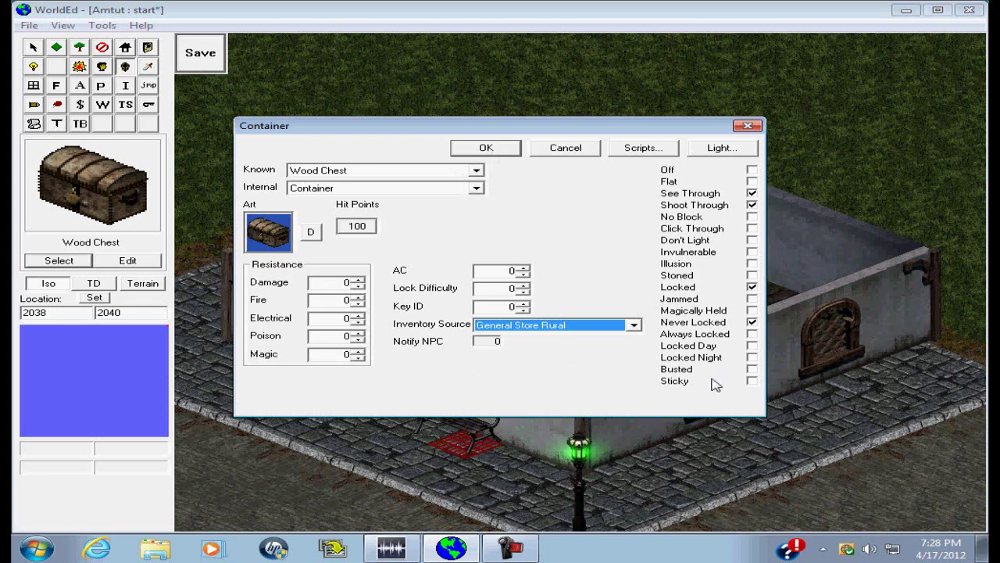
left_click(486, 148)
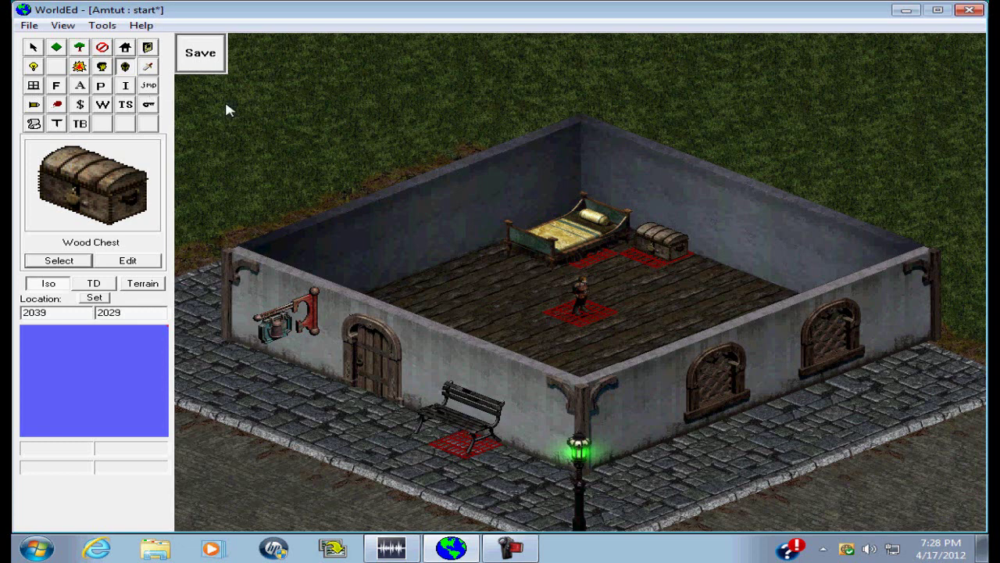
Browse the available container prototypes through to the final page without choosing one
left_click(148, 68)
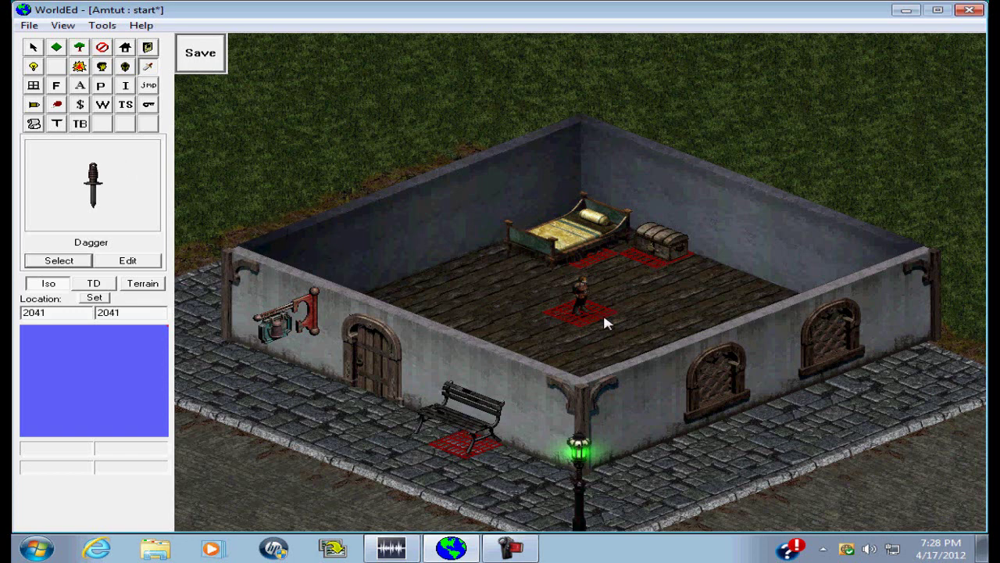
left_click(125, 66)
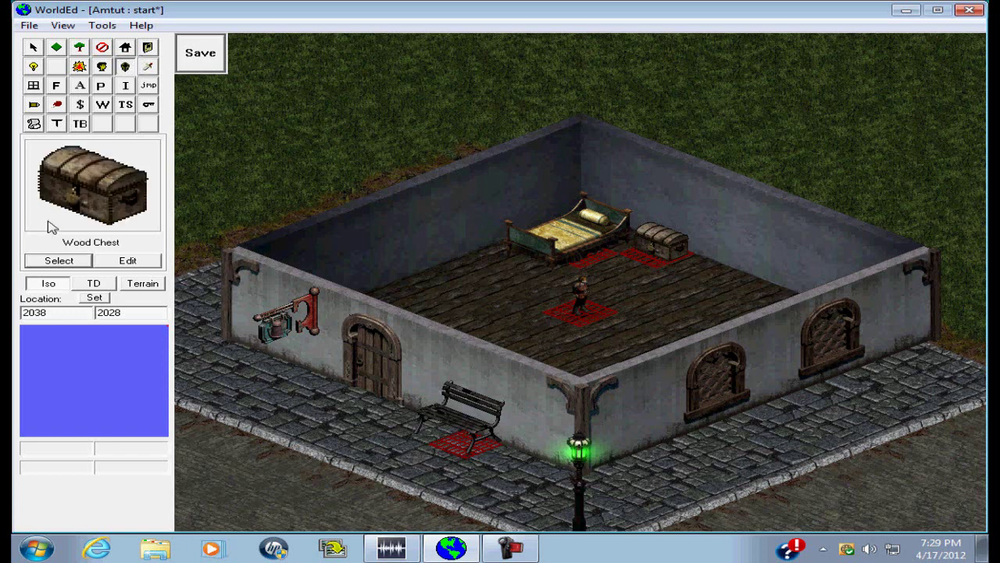
left_click(75, 261)
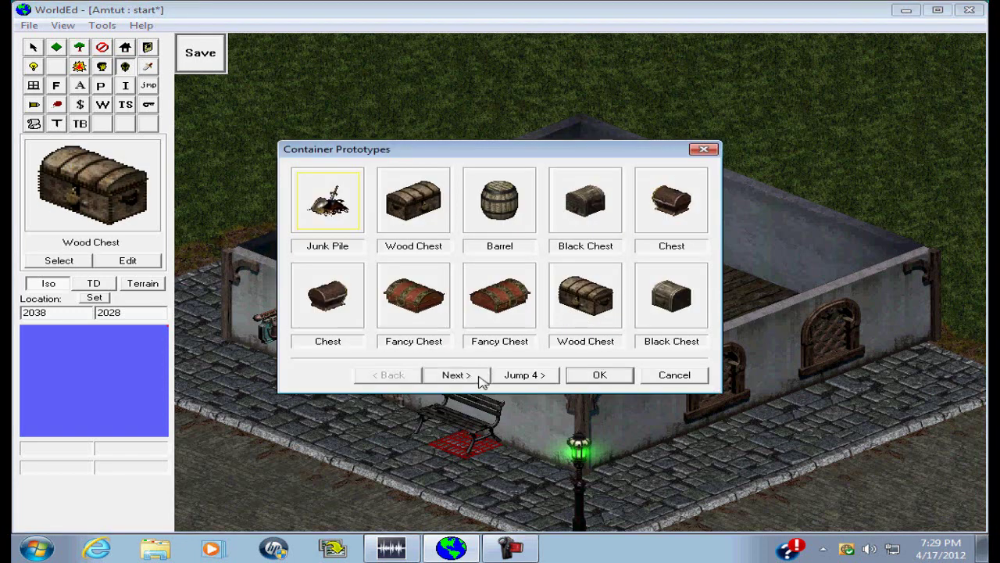
left_click(481, 378)
left_click(481, 377)
left_click(481, 377)
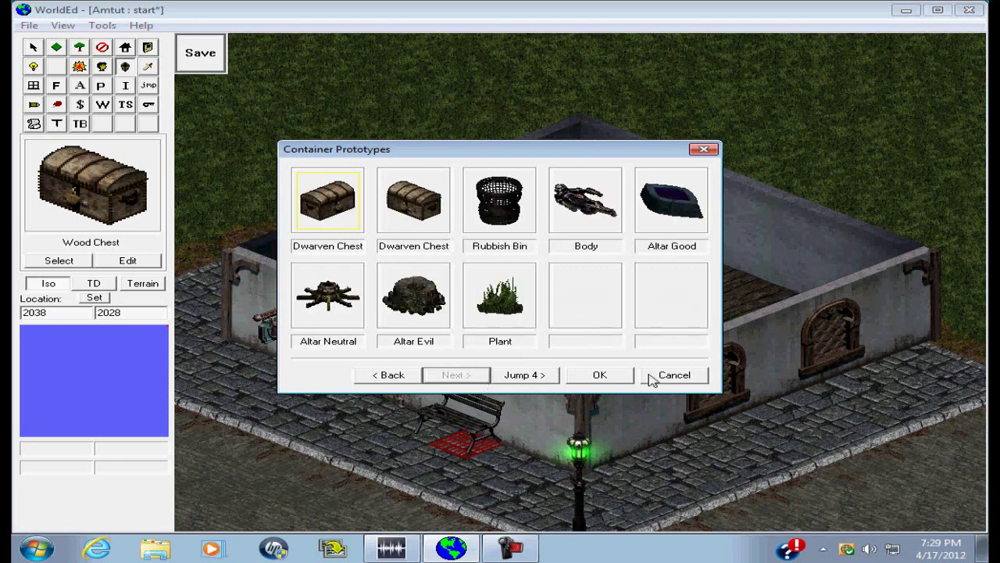
left_click(673, 375)
Choose the Wooden Object prototype as the current scenery object
left_click(79, 47)
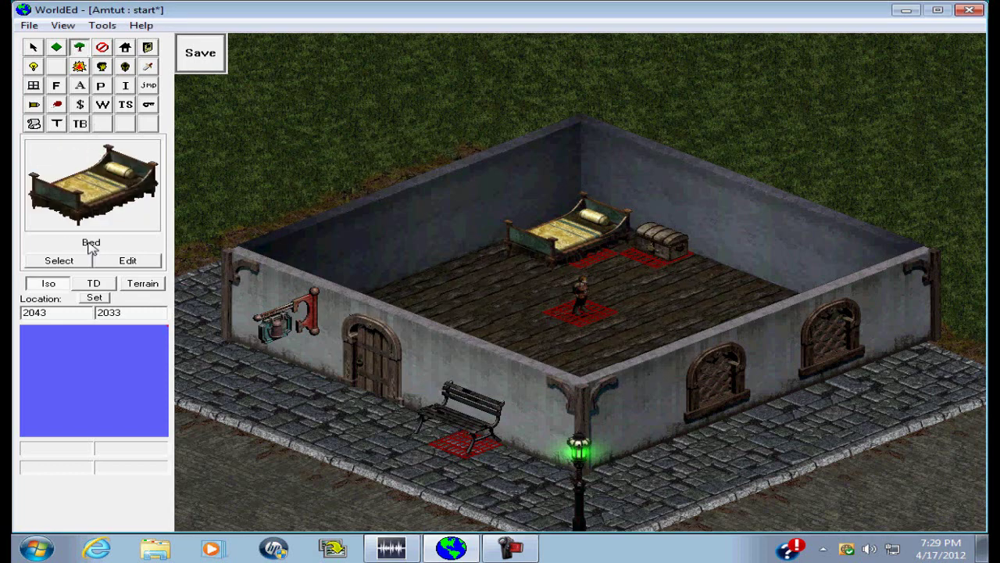
left_click(59, 258)
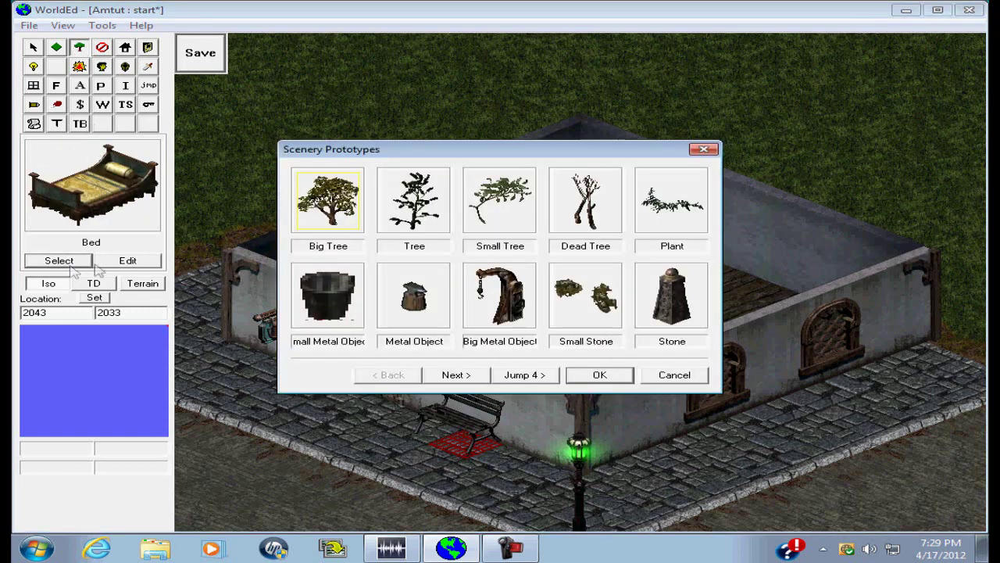
left_click(455, 375)
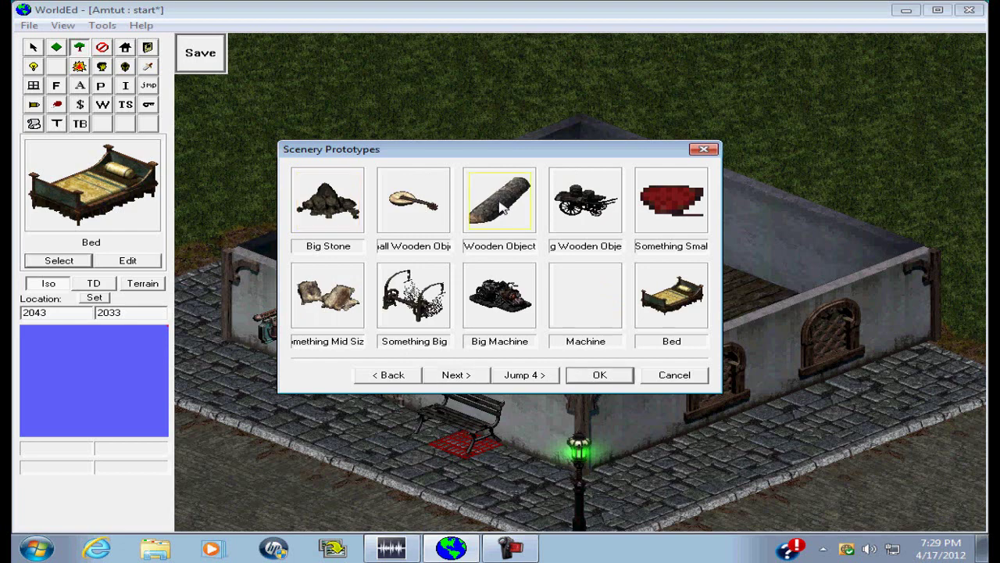
left_click(595, 377)
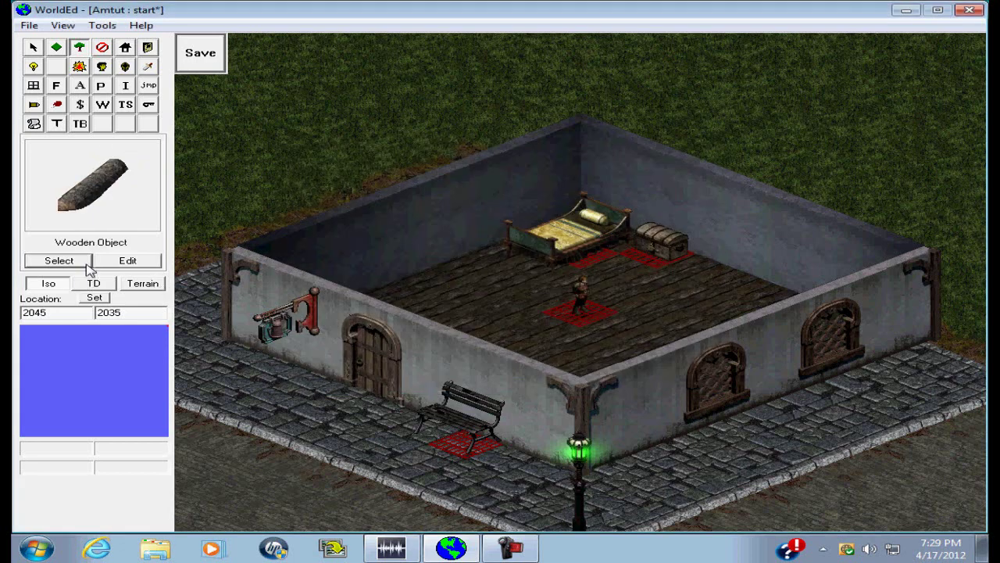
Browse the alternative artwork offered for the Wooden Object prototype, including signs and furniture, and leave it unchanged
left_click(117, 262)
left_click(492, 274)
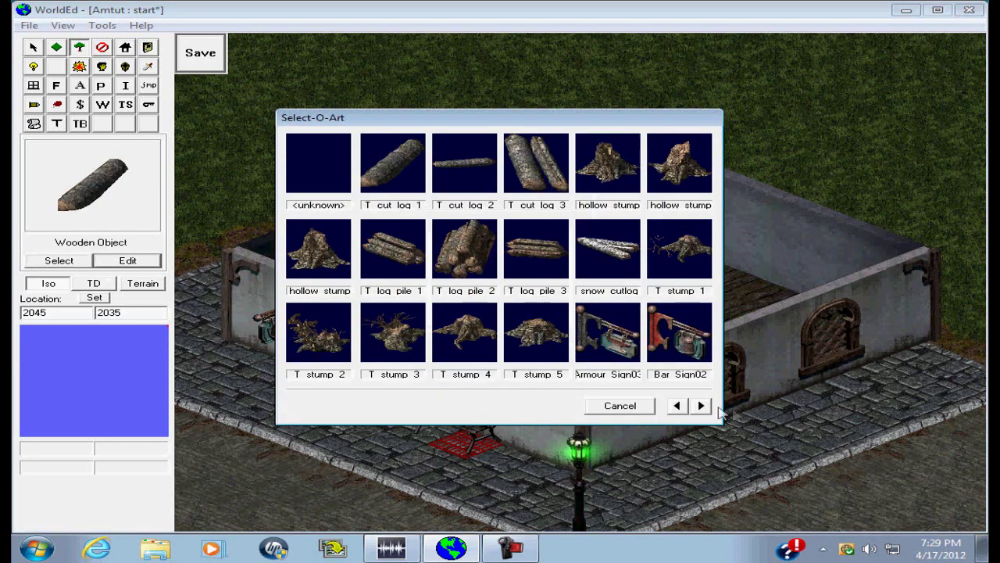
left_click(701, 405)
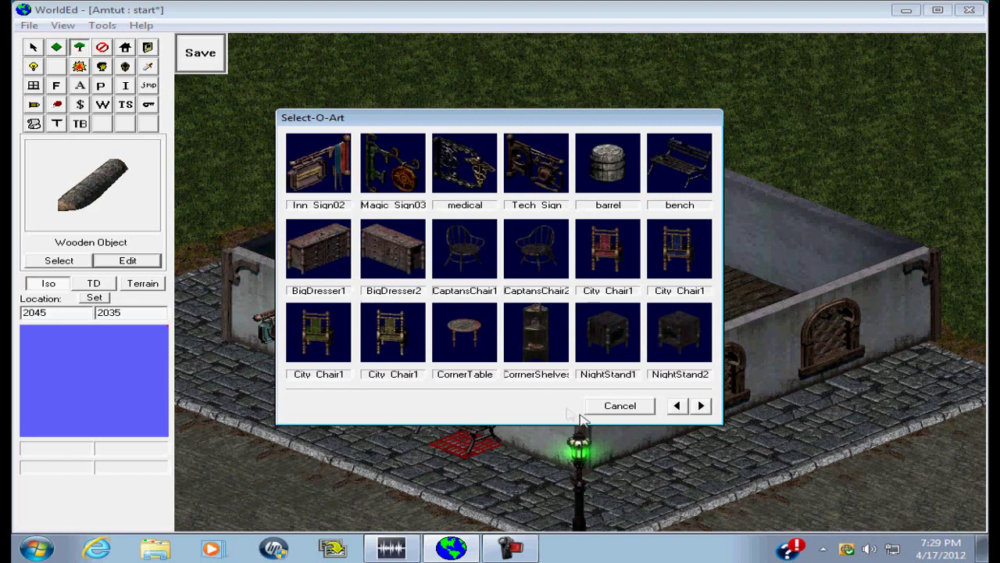
left_click(625, 405)
left_click(536, 358)
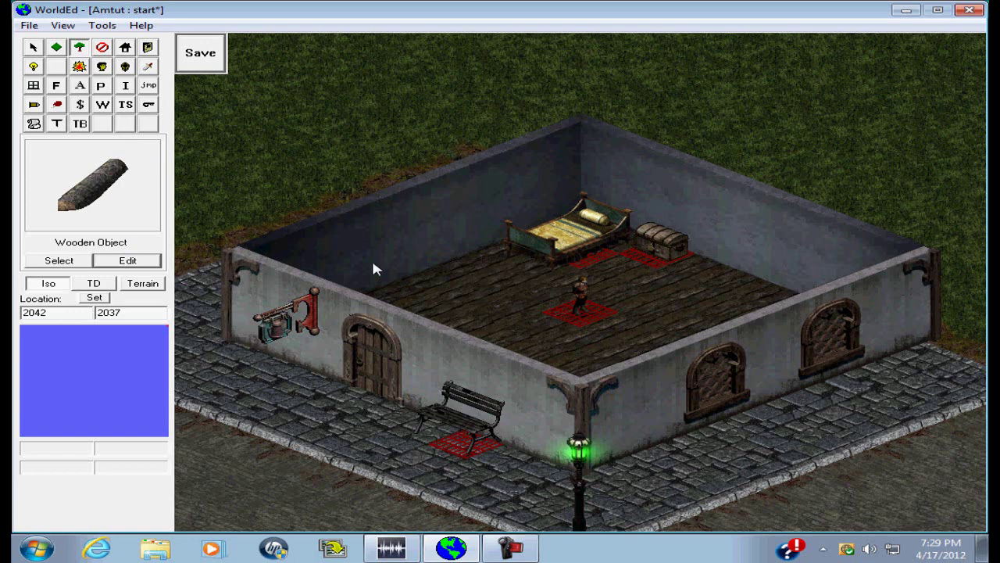
Inspect the scenery properties of the bed in the house and accept them as they are
right_click(561, 250)
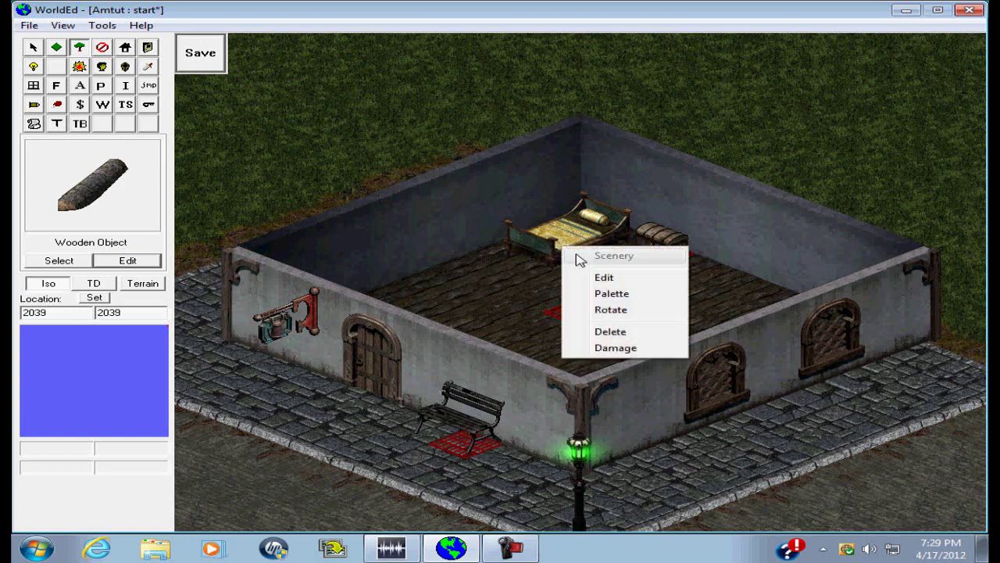
left_click(579, 274)
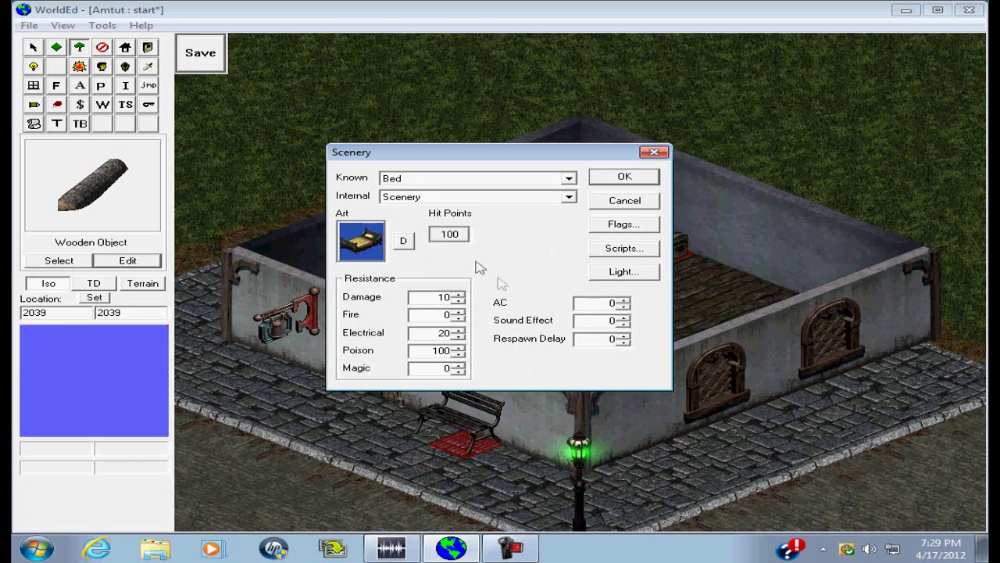
left_click(625, 178)
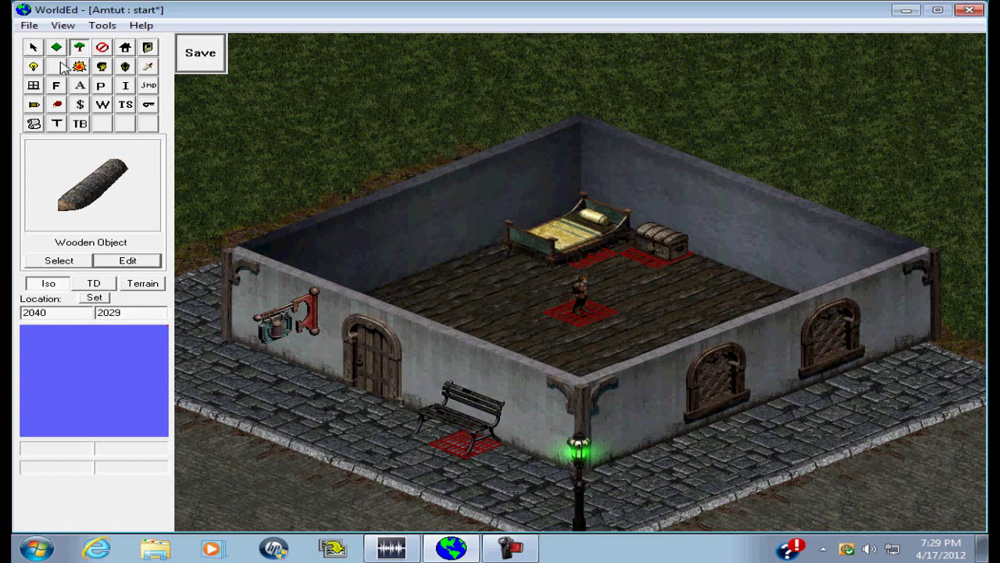
Choose the Barrel container prototype and place one on the house floor between the bed and the door
left_click(124, 68)
left_click(82, 262)
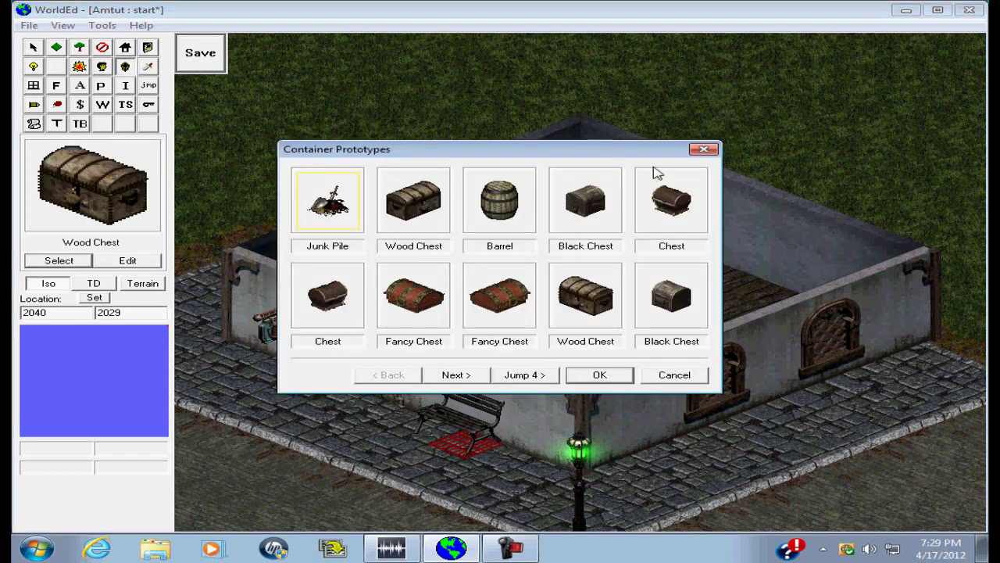
left_click(504, 217)
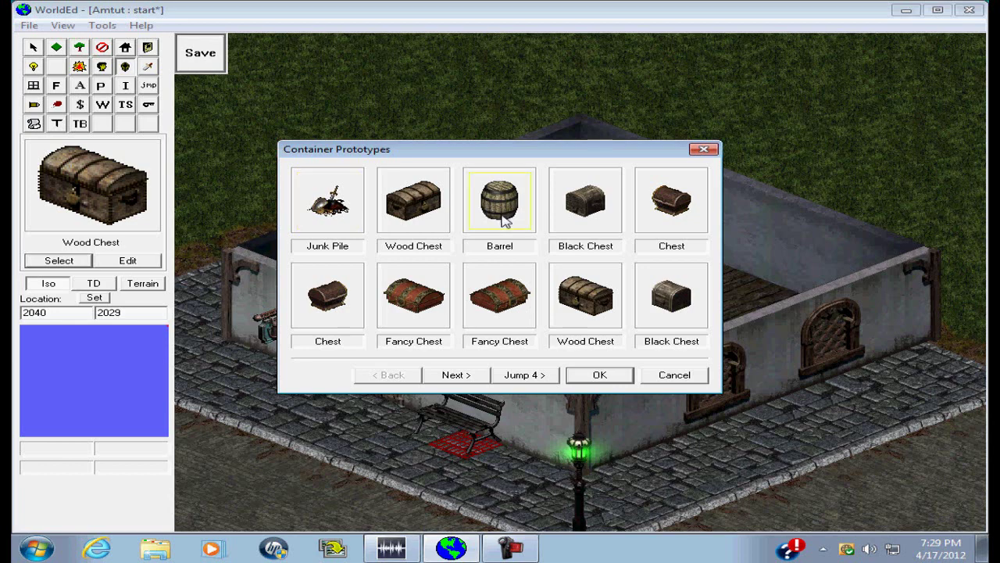
left_click(626, 380)
left_click(501, 304)
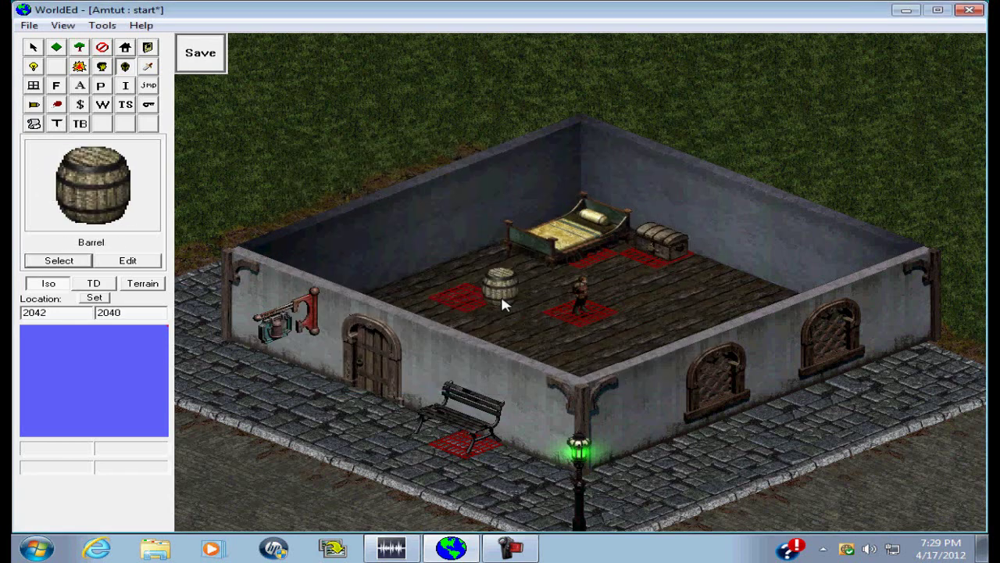
Edit the placed barrel and replace its art with the blank <unknown> entry
right_click(497, 301)
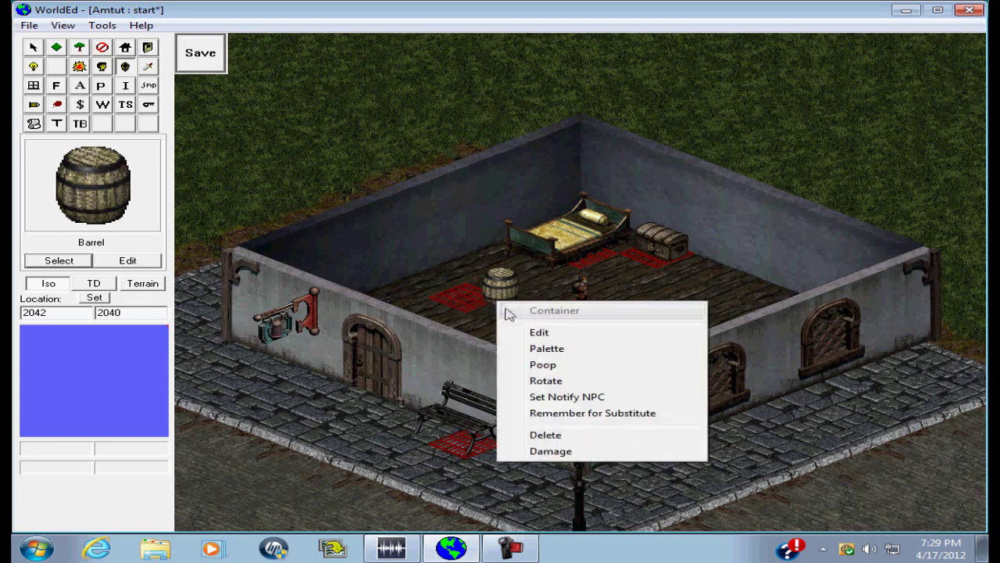
left_click(547, 337)
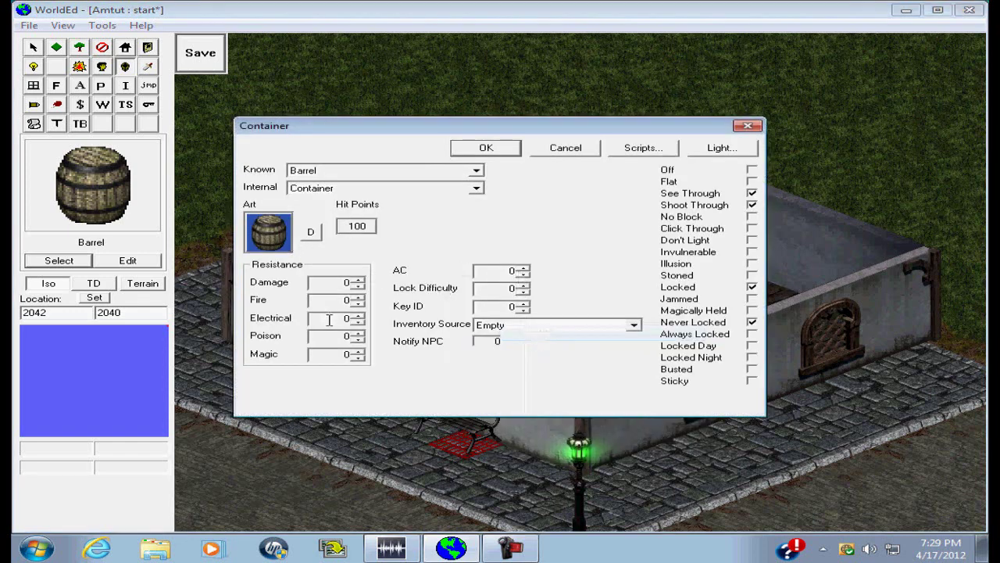
left_click(268, 231)
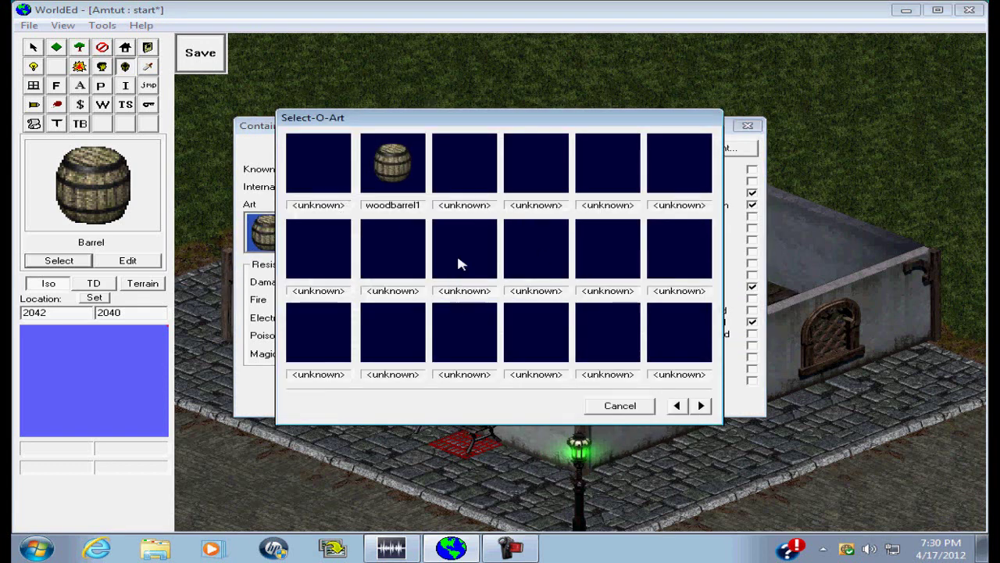
left_click(321, 159)
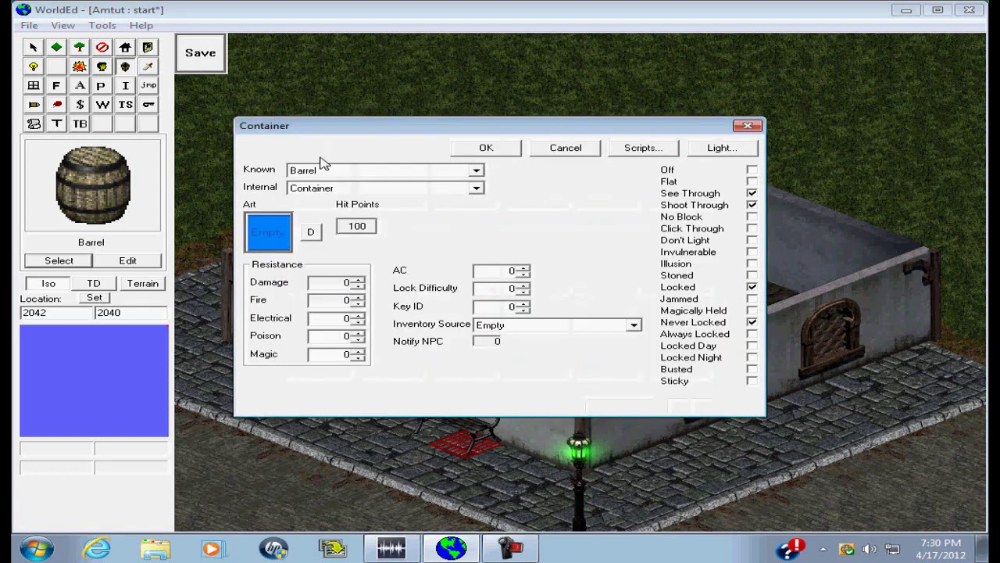
Give the barrel container the wooden dresser artwork from the Scenery list's Wooden, Medium sublist and apply the change
left_click(271, 233)
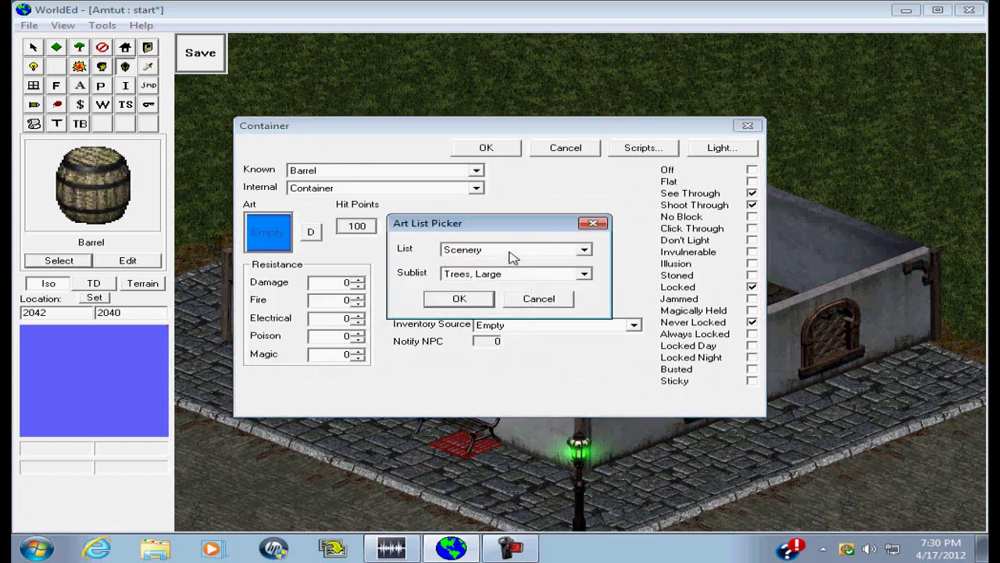
left_click(550, 277)
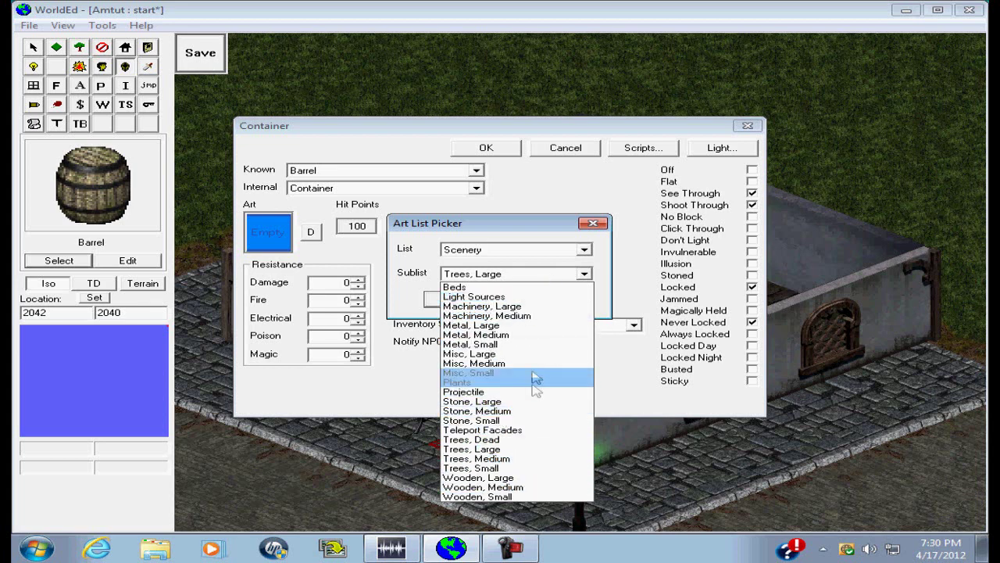
left_click(543, 488)
left_click(461, 299)
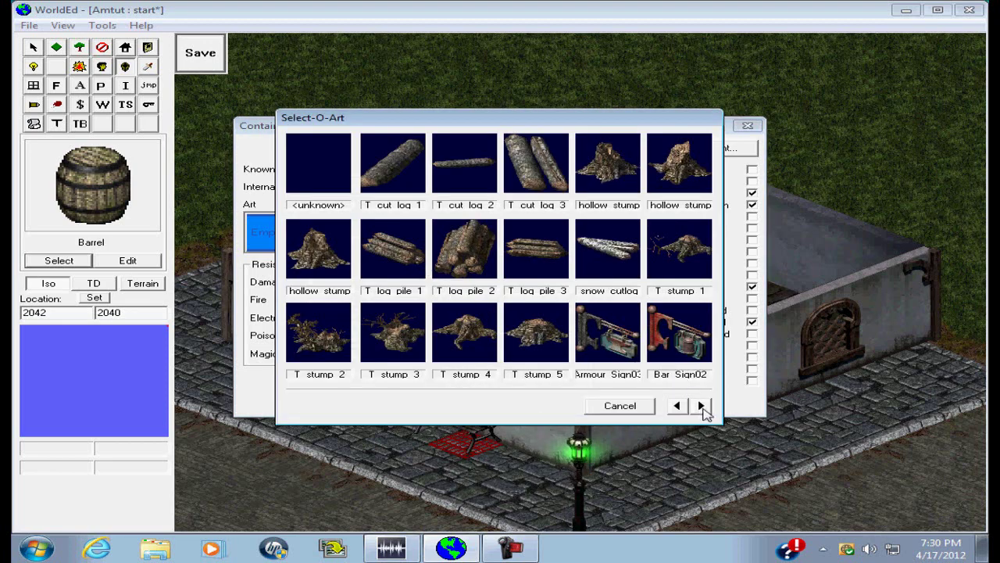
left_click(701, 405)
left_click(336, 258)
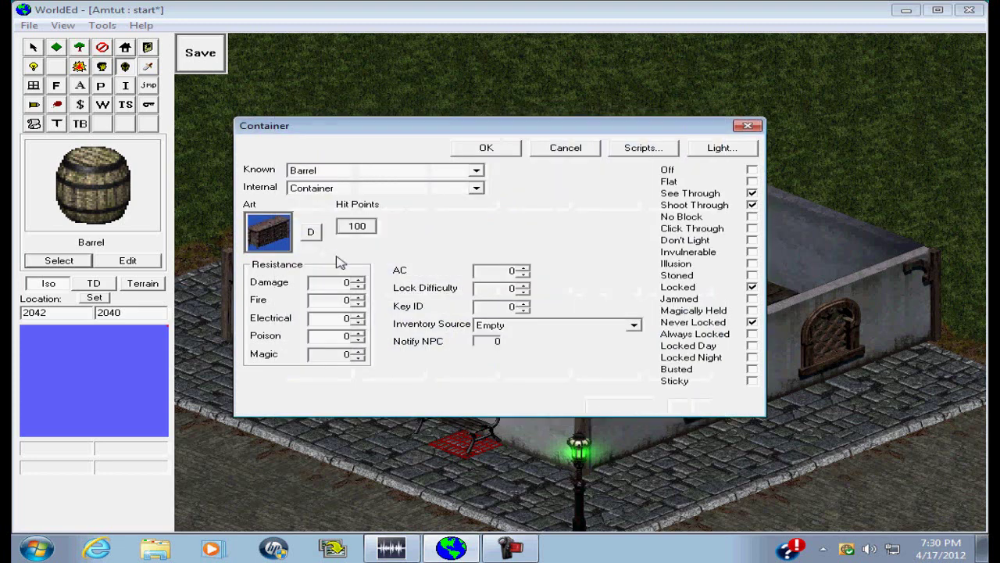
left_click(495, 147)
Move the dresser against the wall near the foot of the bed and check its container properties
left_click(33, 47)
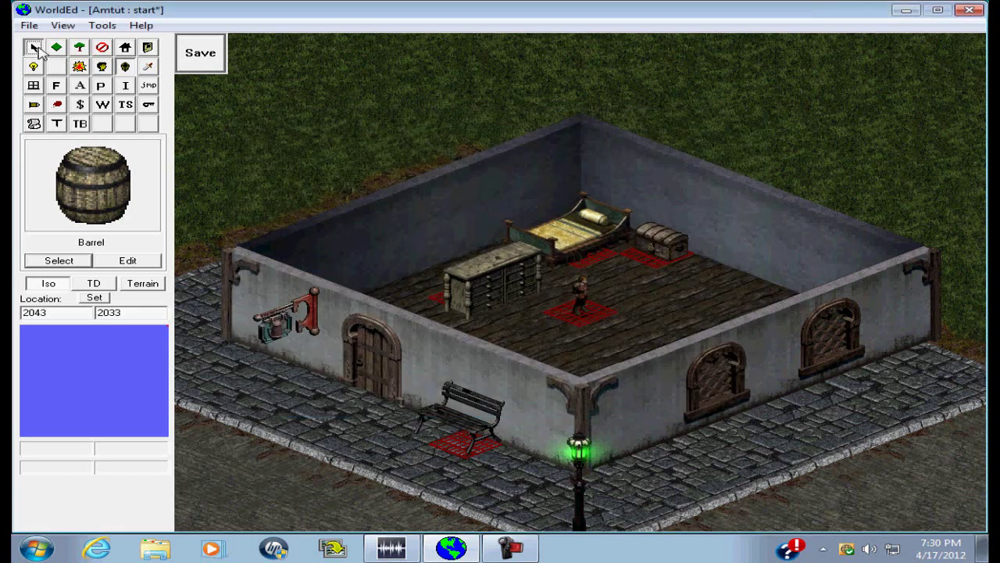
left_click_drag(498, 288, 440, 266)
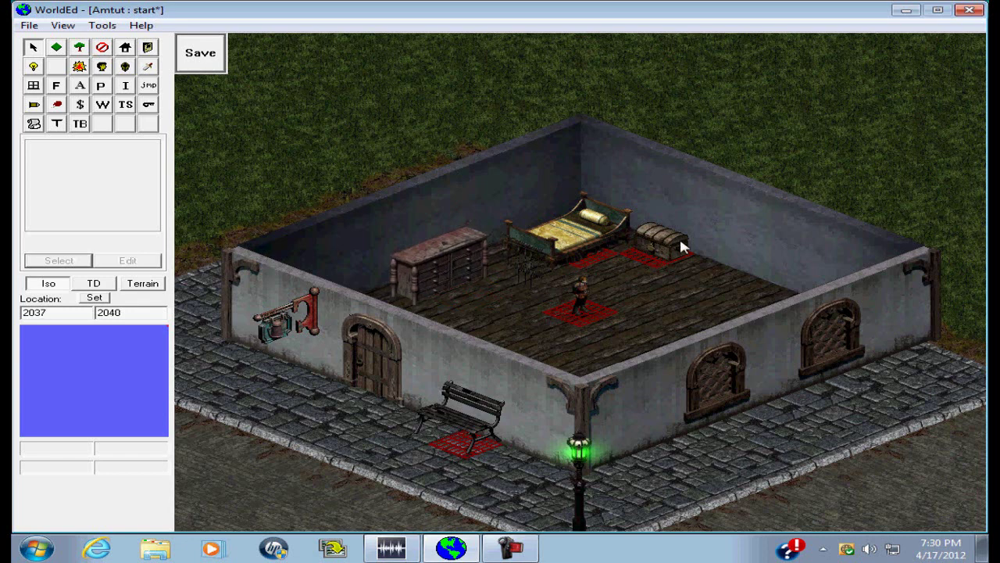
right_click(443, 288)
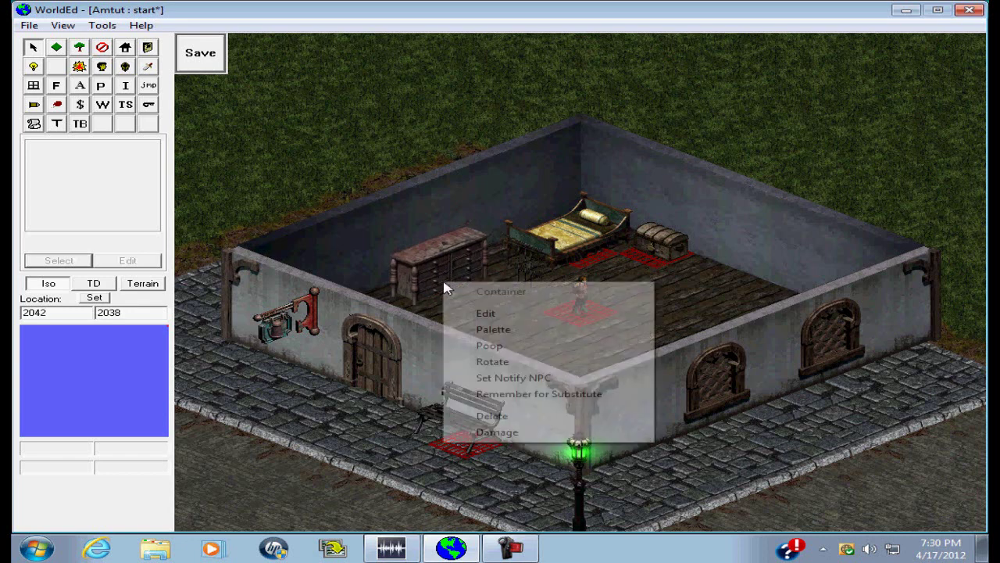
left_click(504, 314)
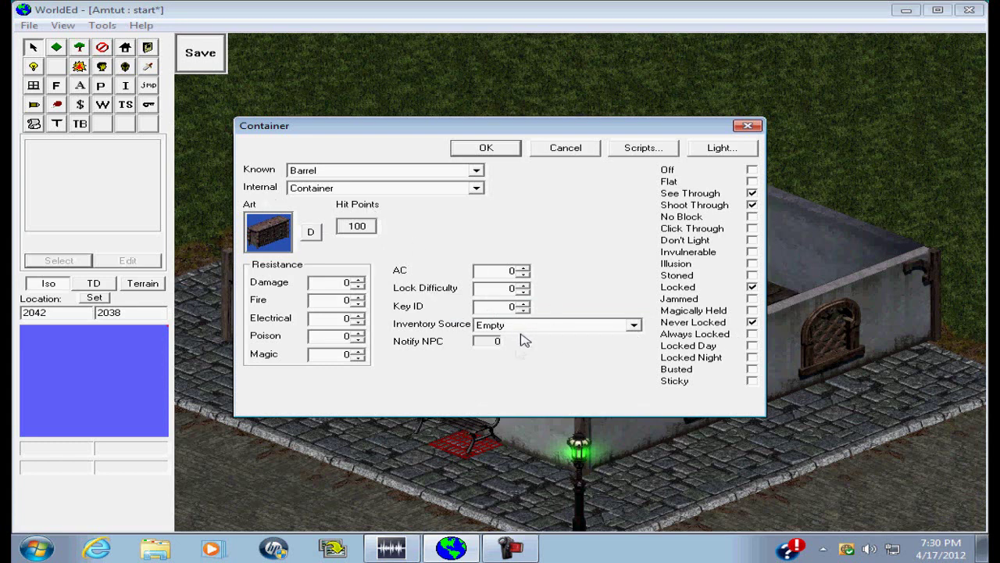
left_click(518, 146)
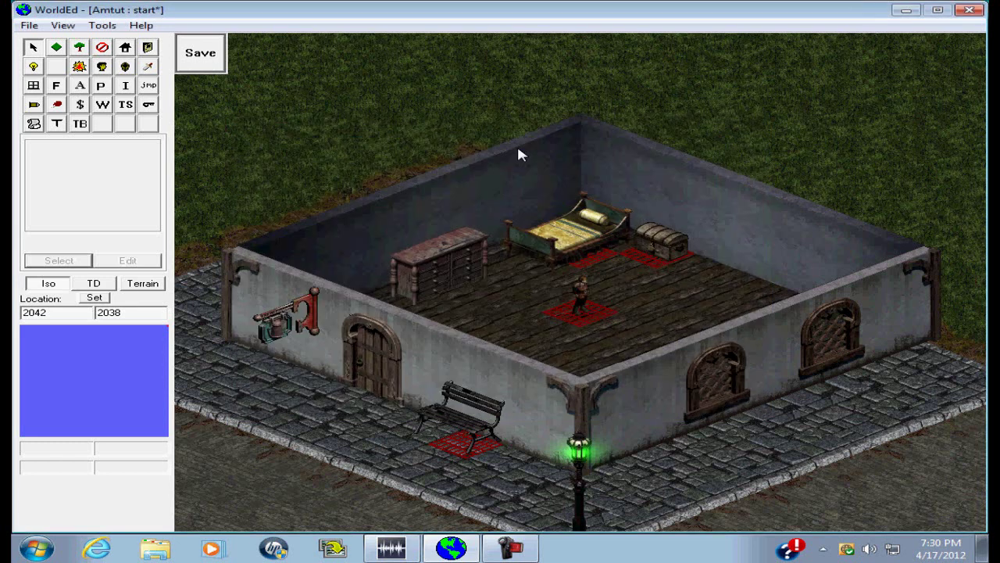
Override the Heavy Wool Clothes armor artwork with the small BrownJacket and place the clothes on the house floor
left_click(149, 66)
left_click(80, 86)
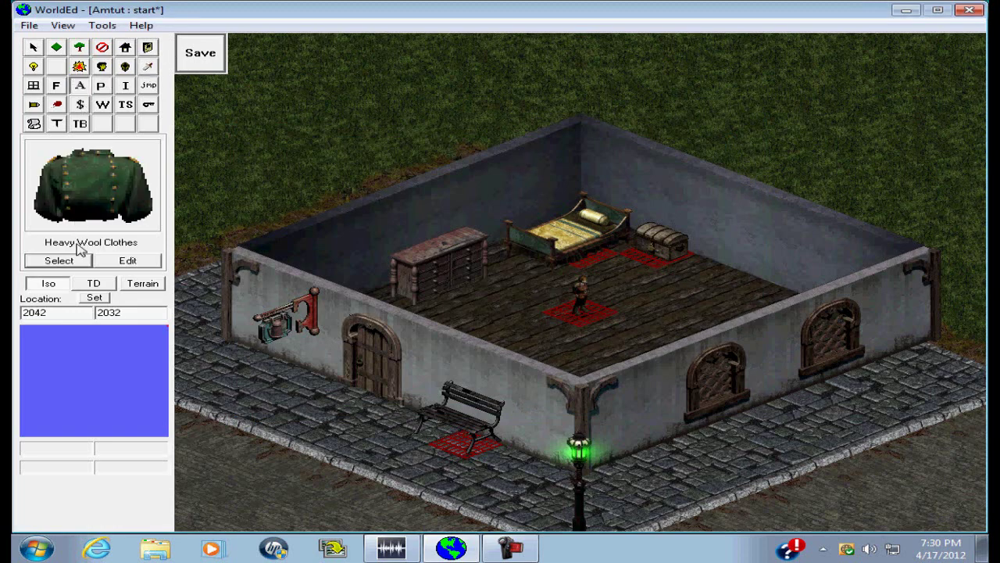
left_click(145, 258)
left_click(530, 308)
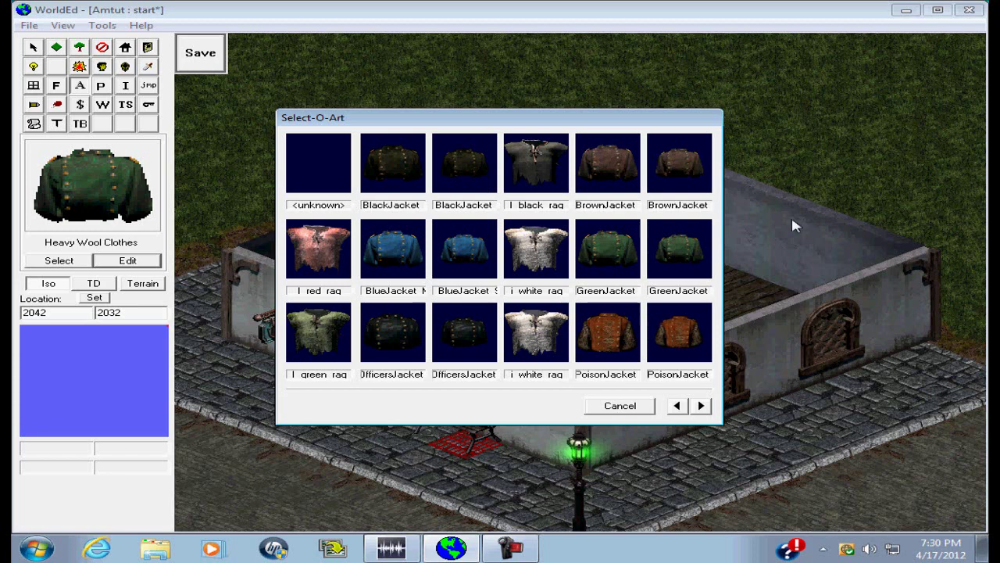
left_click(688, 161)
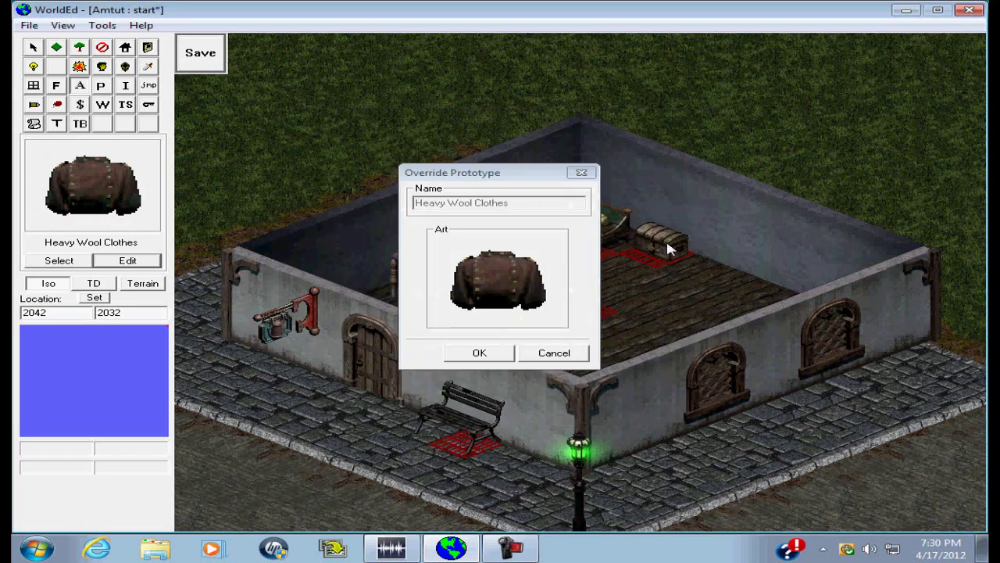
left_click(479, 353)
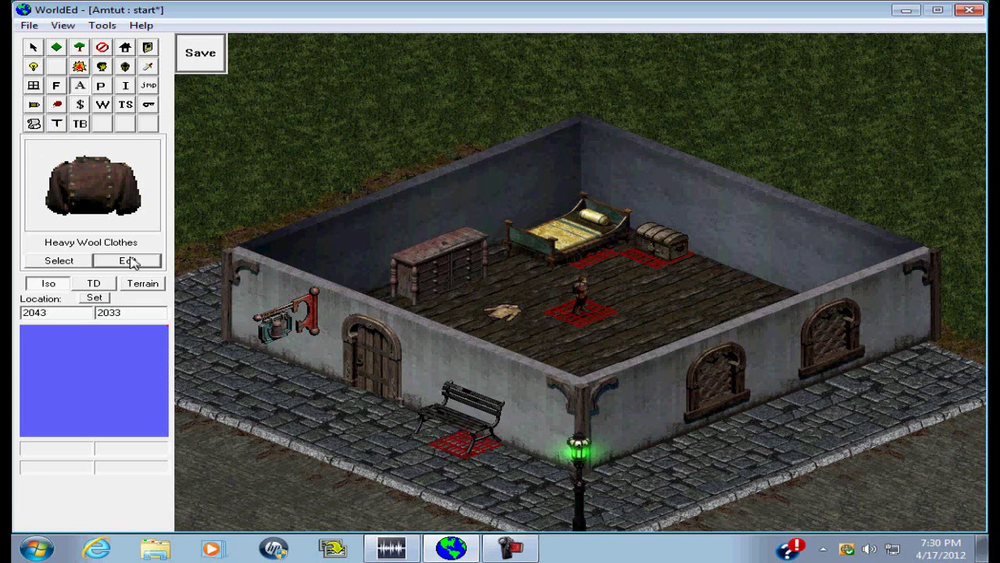
Move the clothes from the floor onto the dresser and save the map
left_click(33, 47)
left_click_drag(508, 314, 459, 297)
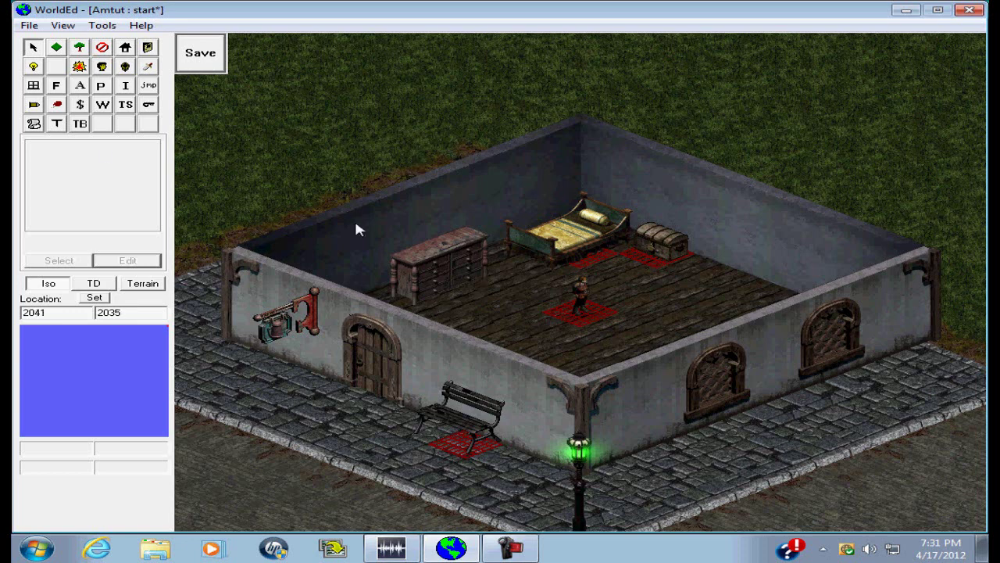
left_click(202, 53)
Inspect the properties of the gnome shopkeeper NPC and of the sign hanging beside the door
right_click(586, 287)
left_click(631, 322)
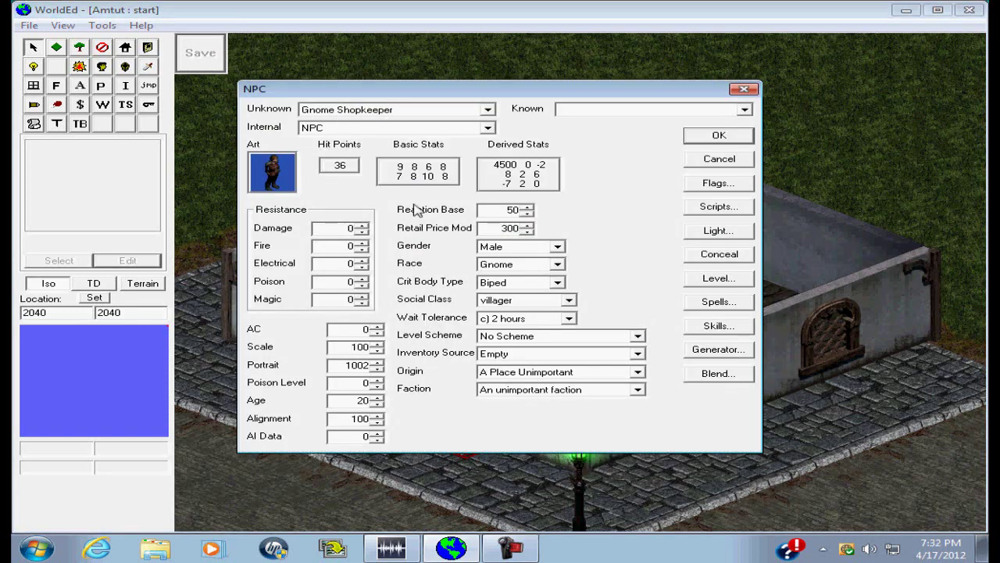
left_click(711, 137)
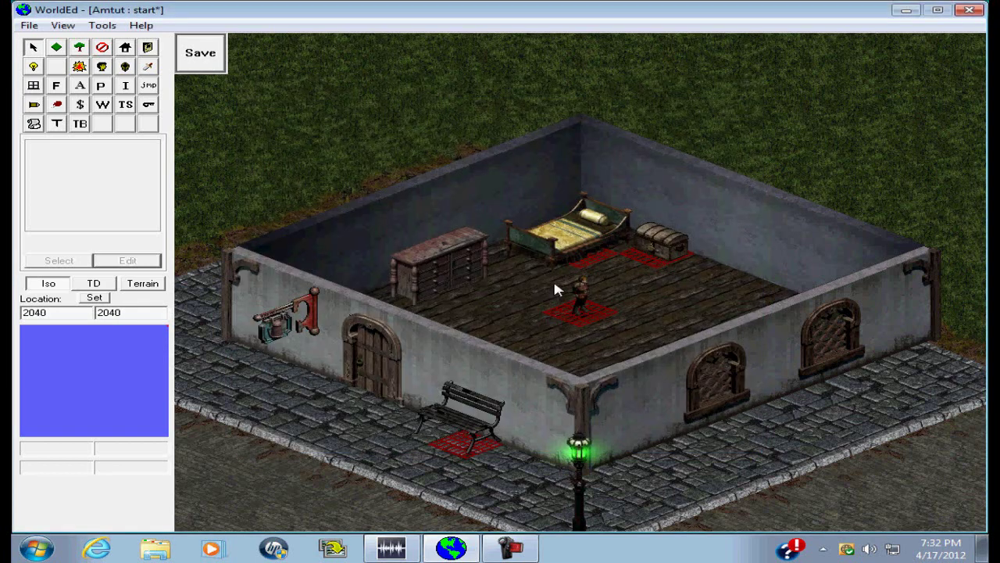
right_click(291, 335)
left_click(319, 359)
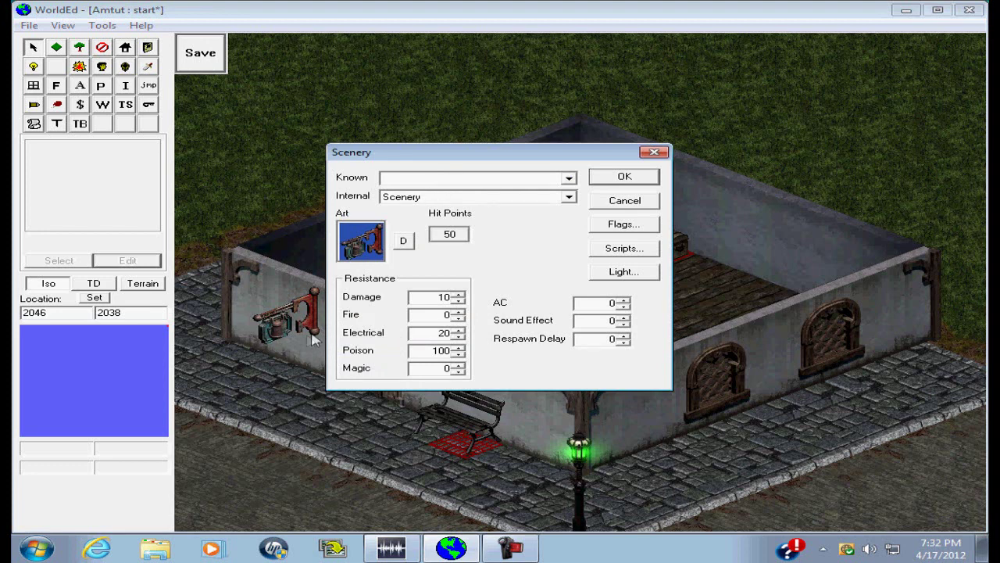
left_click(624, 177)
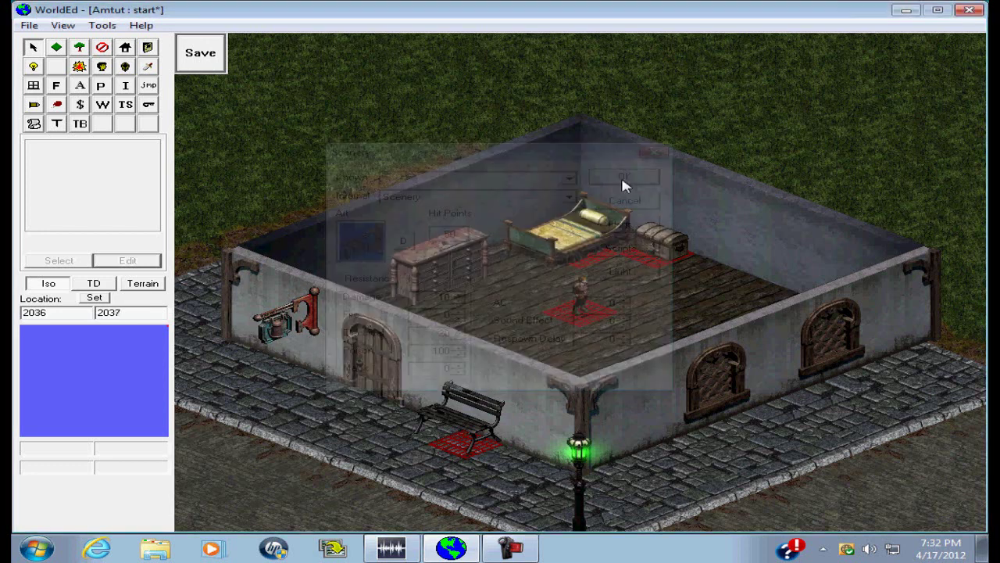
Switch to Windows Explorer and open the C:\Sierra\Arcanum\modules folder
left_click(905, 11)
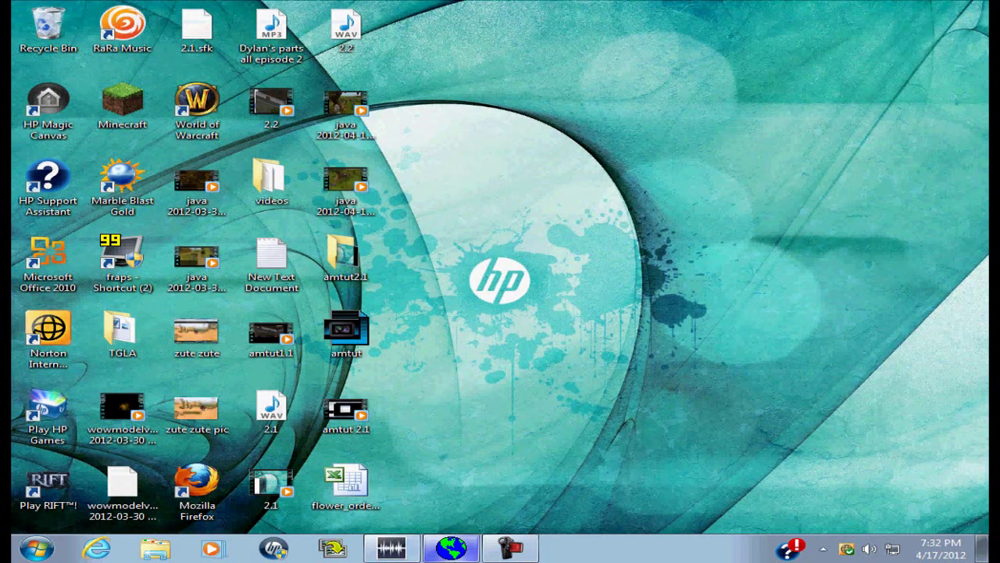
left_click(37, 548)
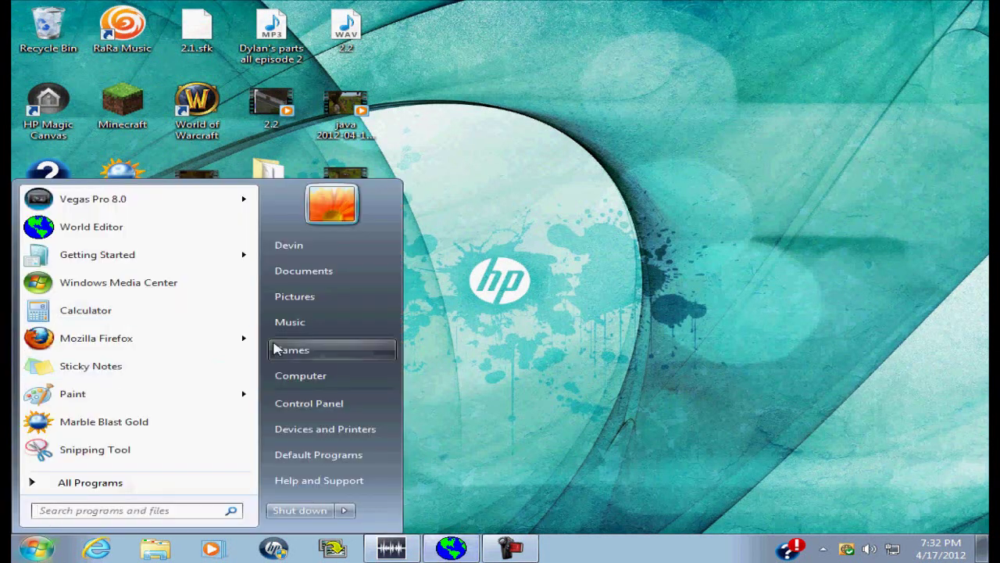
left_click(311, 376)
left_click(337, 129)
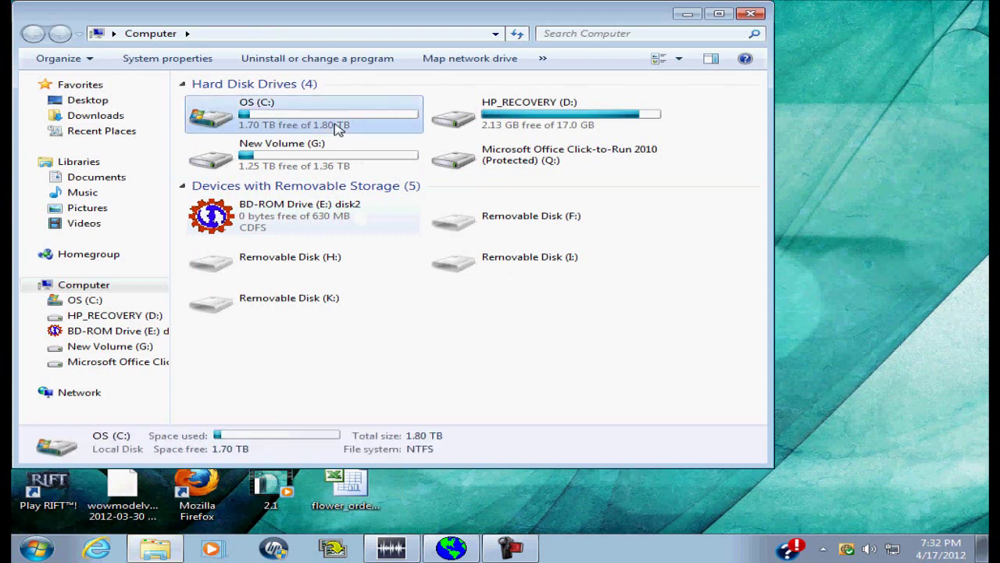
double_click(337, 129)
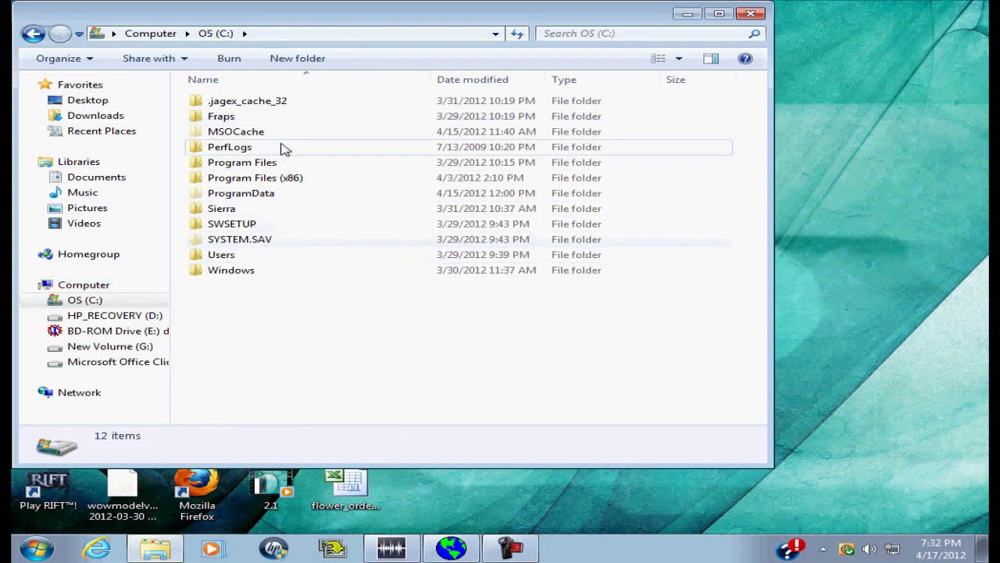
double_click(258, 211)
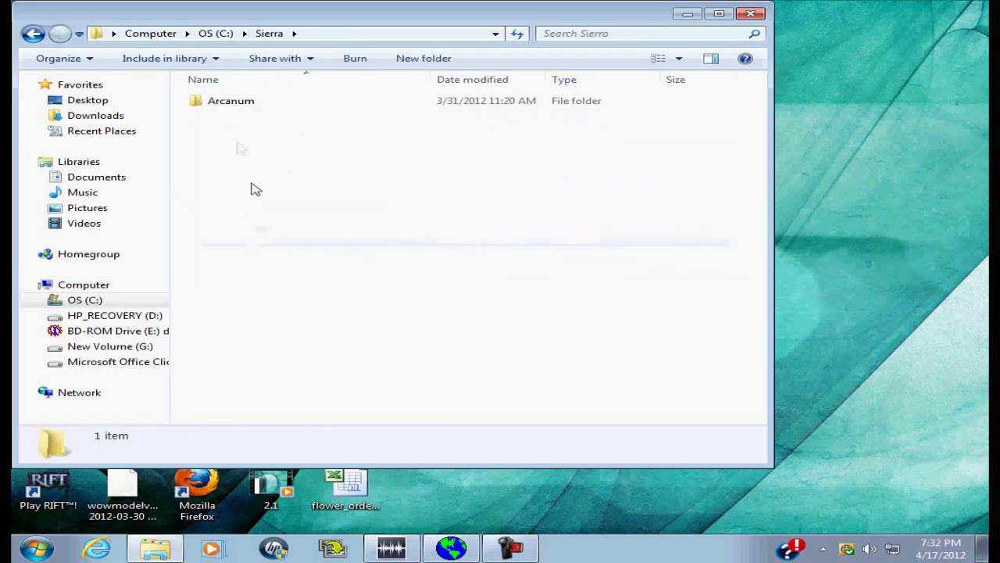
double_click(238, 103)
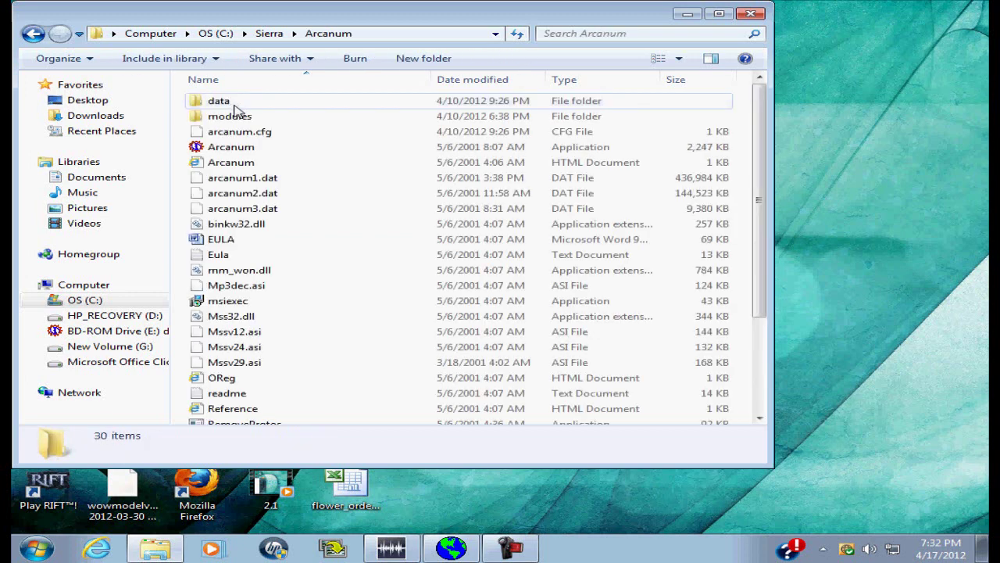
double_click(262, 117)
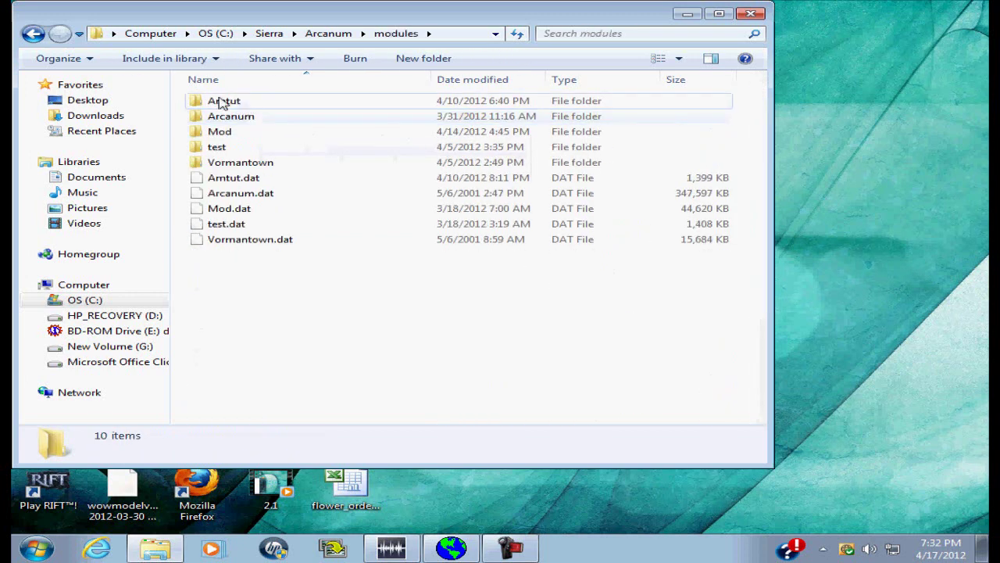
Open the gamedesc message file from the Amtut module's mes folder in Notepad
double_click(231, 103)
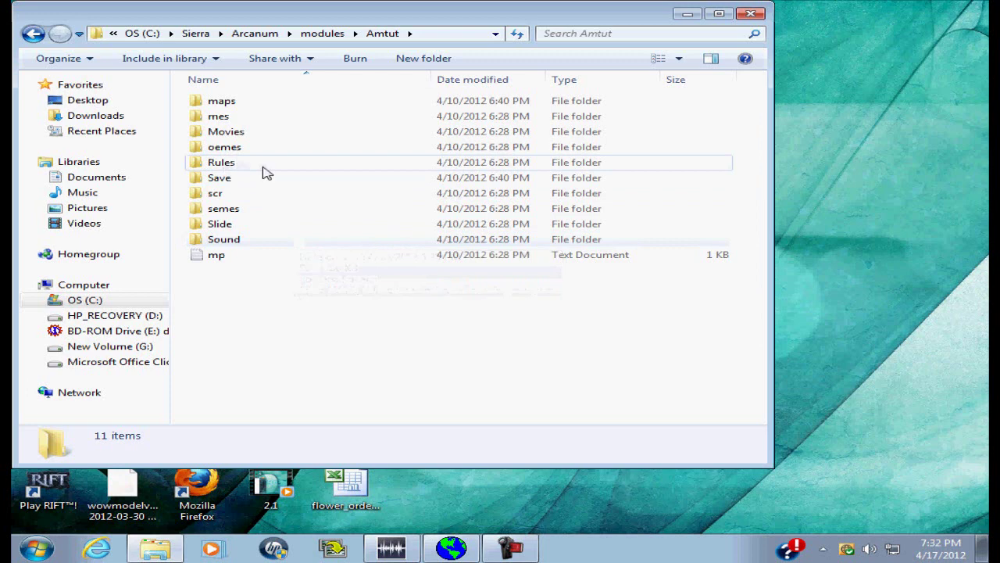
double_click(218, 117)
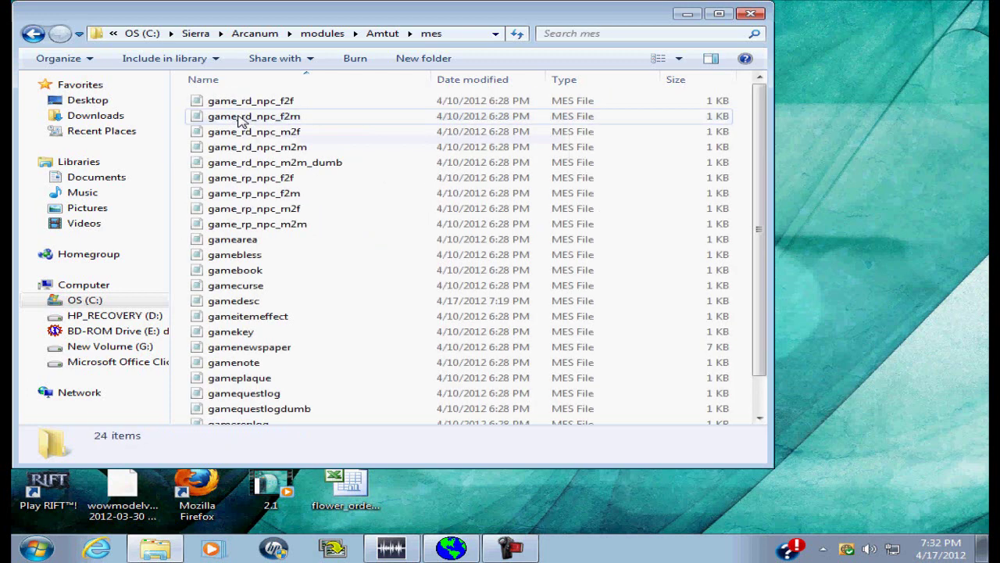
double_click(258, 302)
left_click_drag(478, 409, 397, 106)
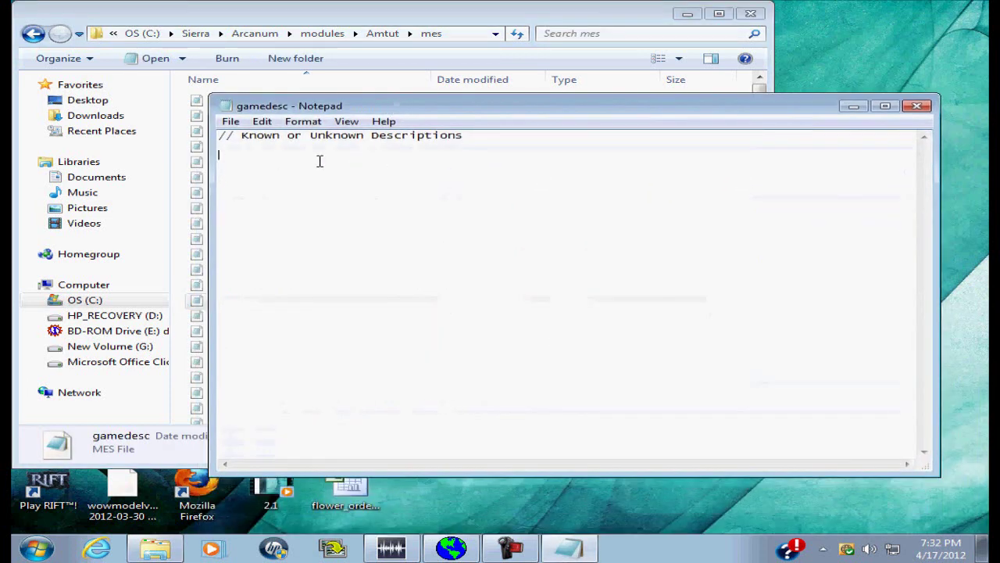
Add an entry numbered 30000 with an empty description below the heading comment, followed by a blank {}{} entry
left_click(319, 162)
type("{}{}")
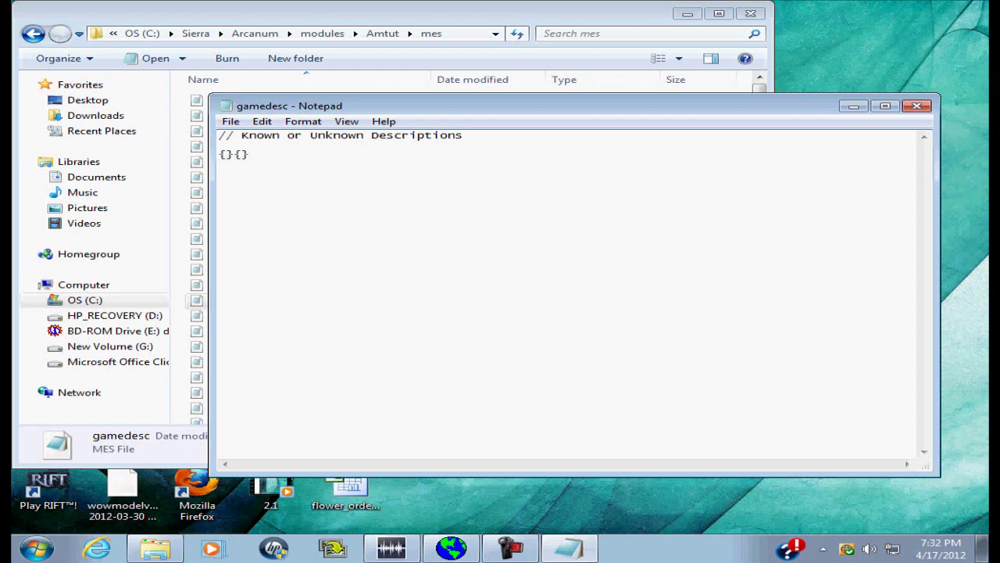
type("30000")
key("End")
key("Return")
type("{}{}")
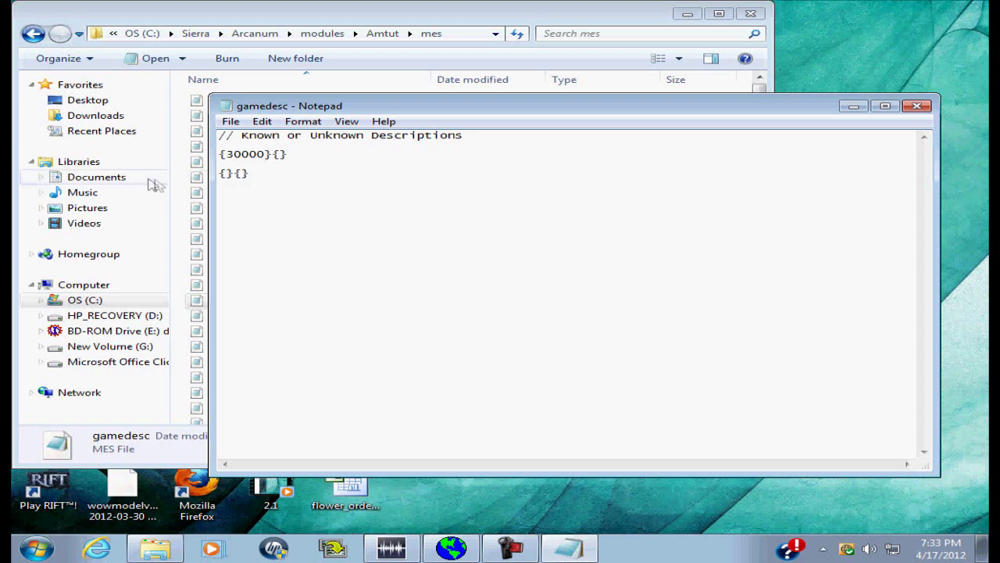
Fill in the blank entry with number 30001 and description Dresser
left_click(226, 173)
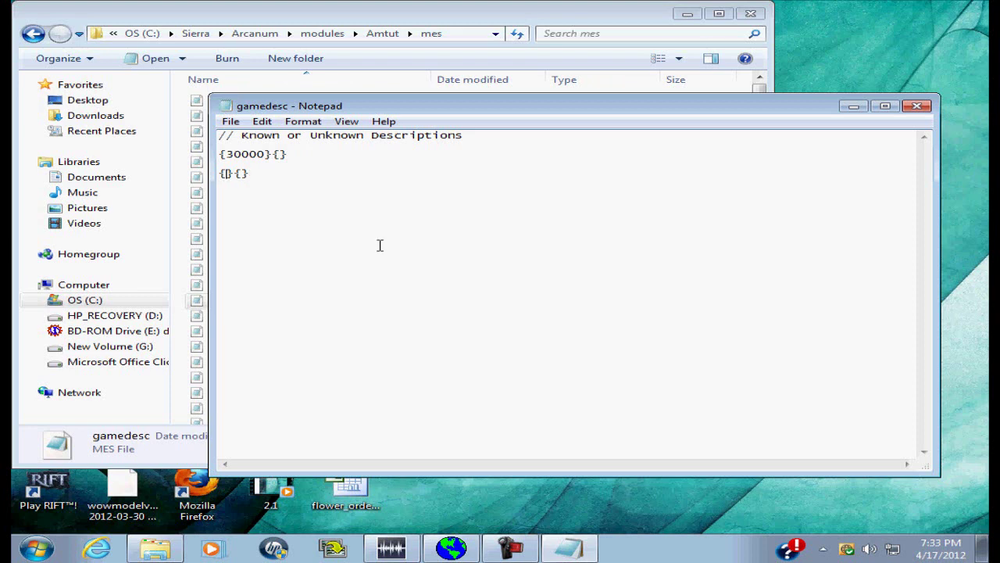
type("30001")
type("Dresser")
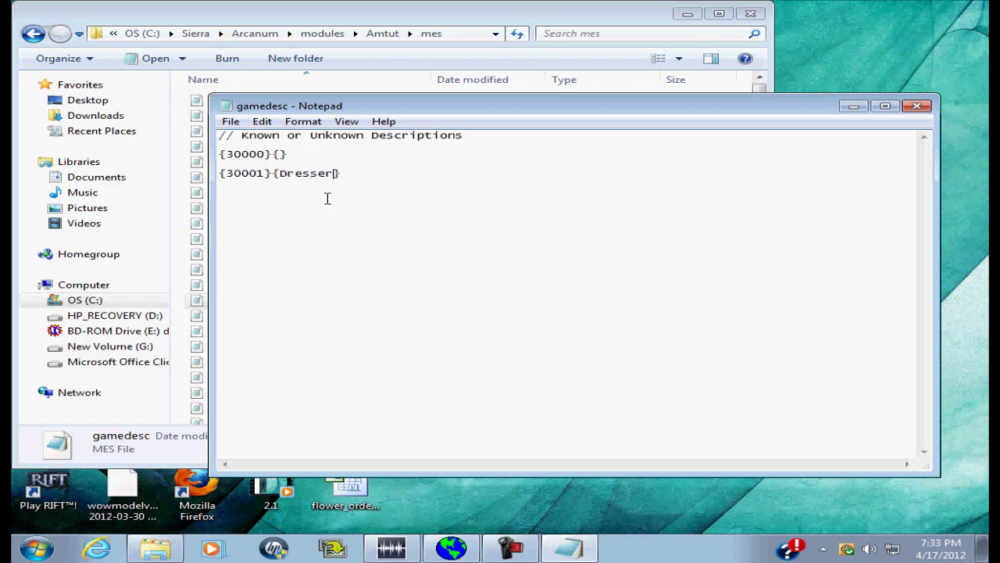
Insert the comment "// Scenery 30000 - 31000" above the Dresser entry, separated from the 30000 entry by an empty line
left_click(406, 200)
key("Return")
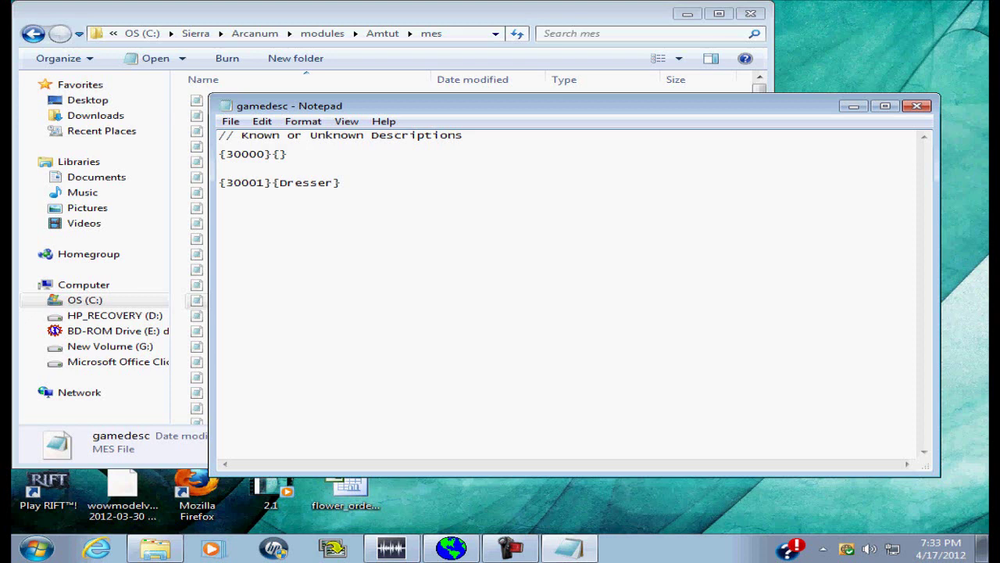
type("??")
key("BackSpace")
key("BackSpace")
type("//")
type("scenery")
type("30000 - 31000")
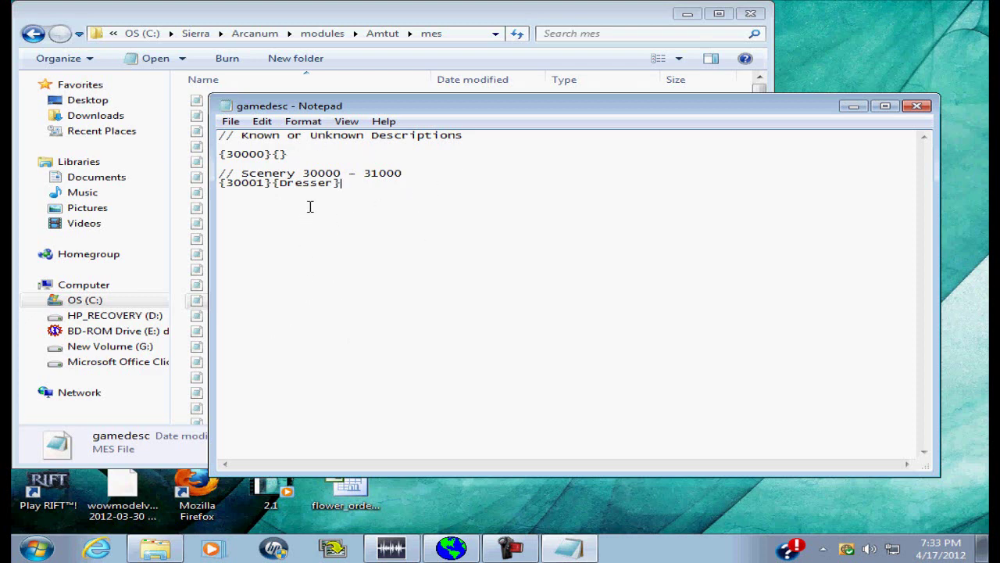
Add the entry {31000}{Blacksith} below the Dresser entry, leaving empty lines between them
key("Return")
key("Return")
type("{}{}")
key("Left")
type("31000")
key("Right")
type("Blacksith")
left_click(383, 226)
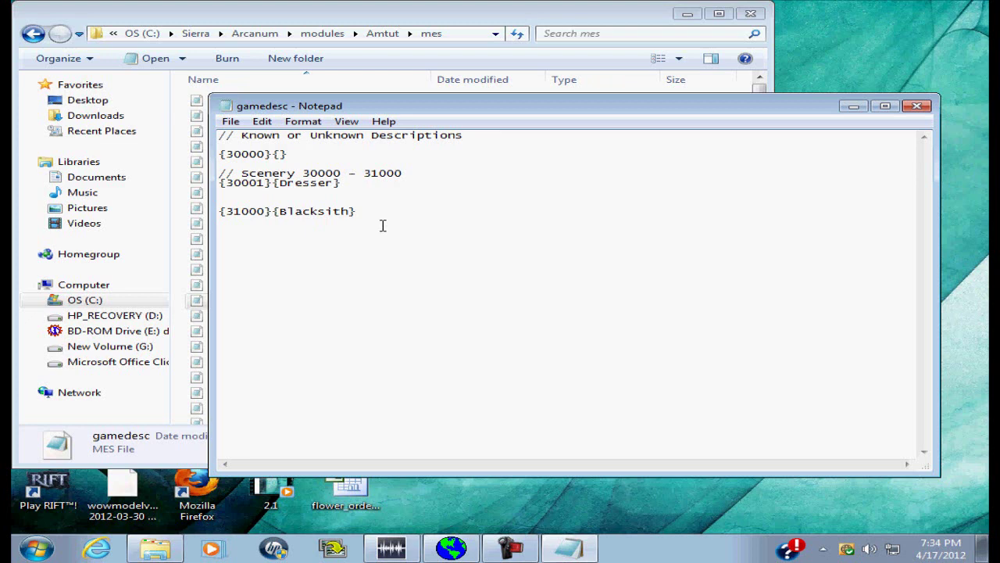
Add the entry {31001}{Wiliam} on the line below the 31000 entry
type("{}{}")
key("Left")
key("Left")
key("Left")
type("31001")
key("Right")
type("Wiliam} ")
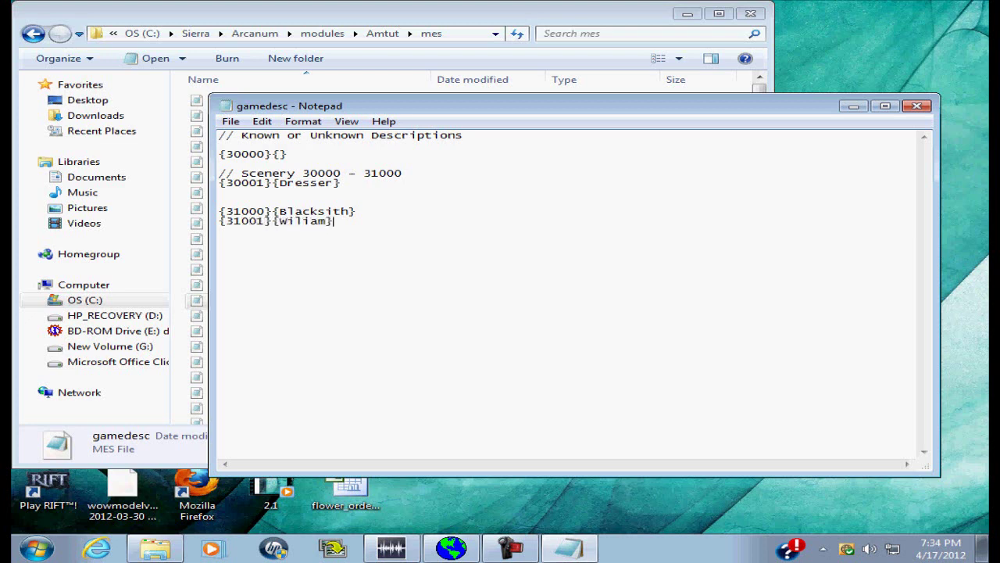
Add the entry {31002}{Shorty} on the line below the 31001 entry
type("{}{}")
key("Left")
key("Left")
key("Left")
type("31002}{Shorty")
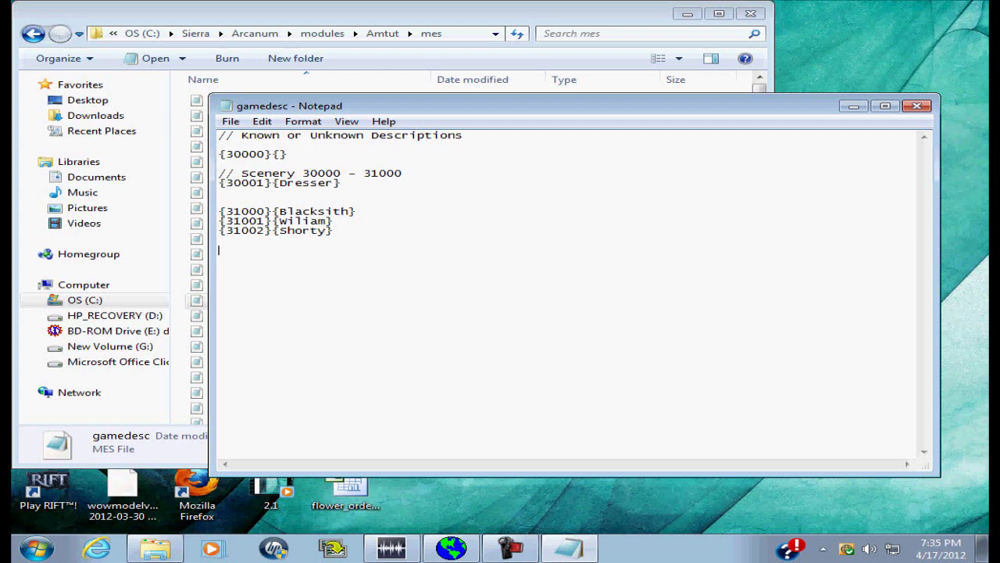
Add two entries numbered 32000 and 32001 with empty descriptions below the 31002 entry, after an empty line
type("{}{}")
key("Return")
type("{}{}")
key("Up")
type("32000")
key("Down")
key("Left")
type("32001")
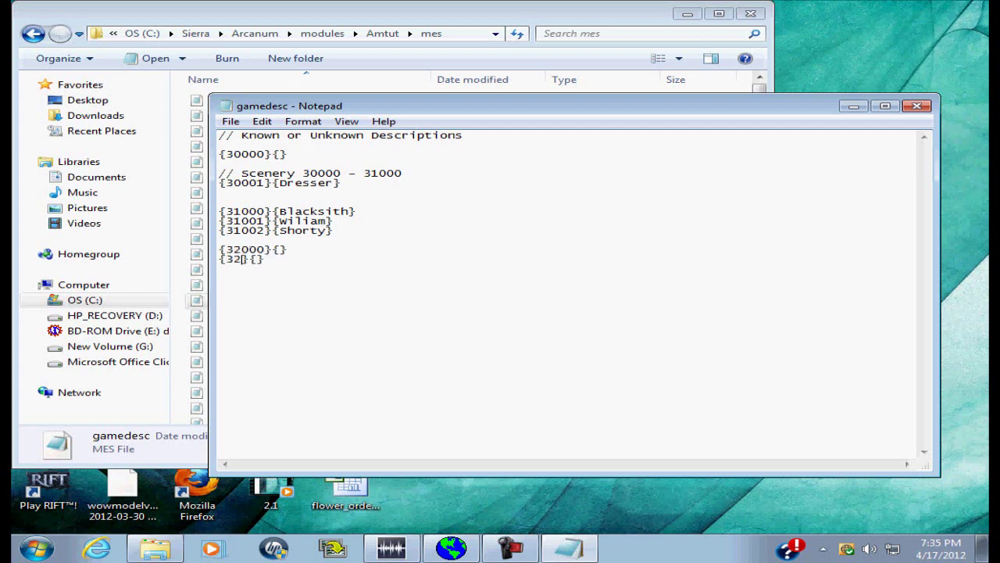
Enter Wiliams Smithy as the description of entry 32000 and dismiss the Norton performance alert
key("Up")
key("Right")
key("Right")
type("wili")
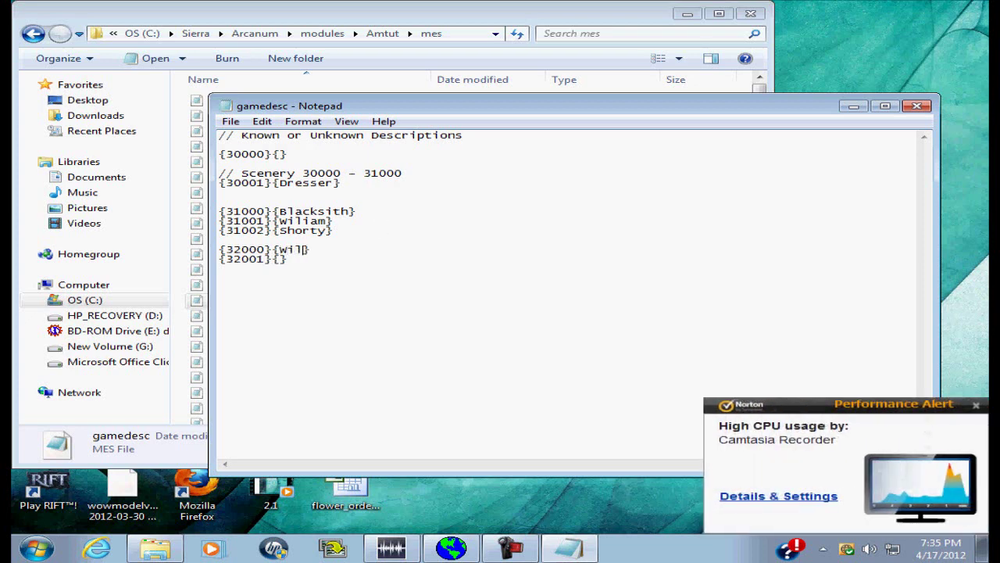
type("ams")
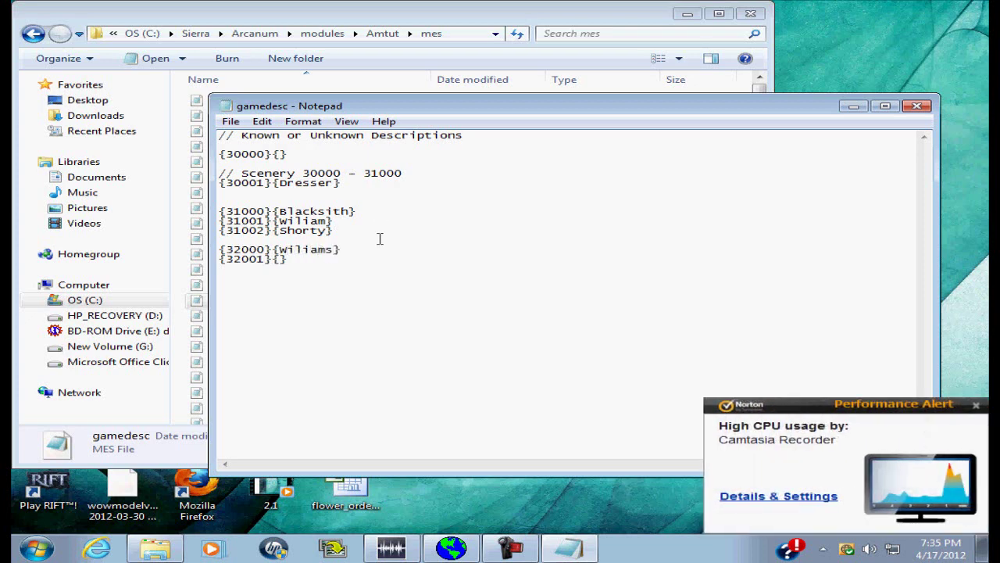
left_click(976, 405)
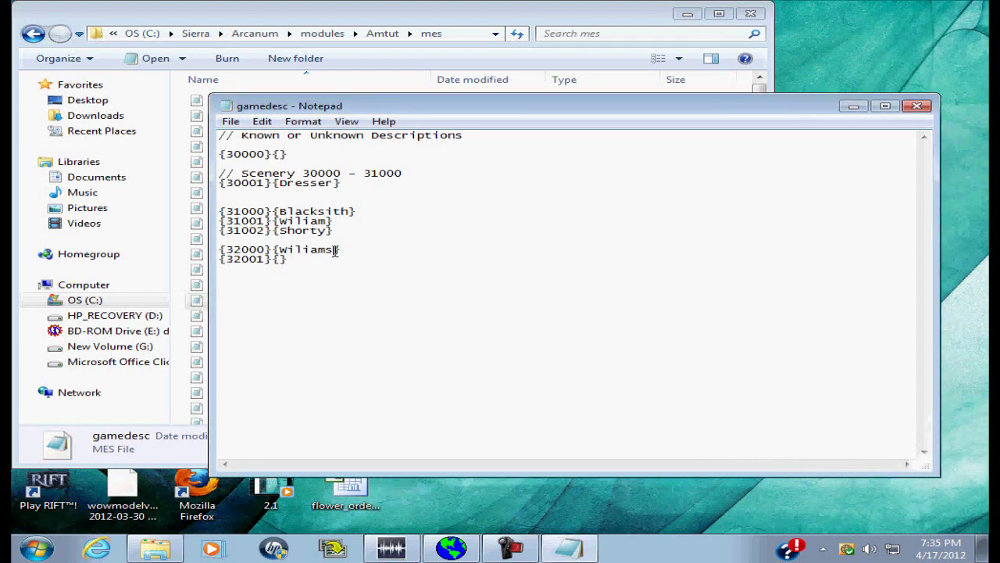
type("Smith")
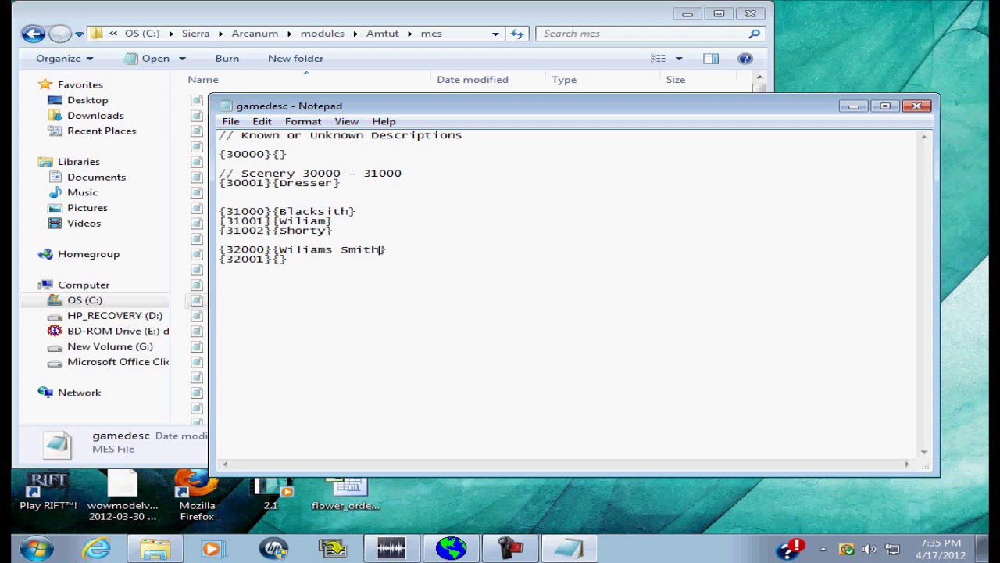
type("y")
Enter Shorties Sunderies as the description of entry 32001, and save and close the gamedesc file
key("Left")
key("Left")
key("Down")
type("Shorties Sun")
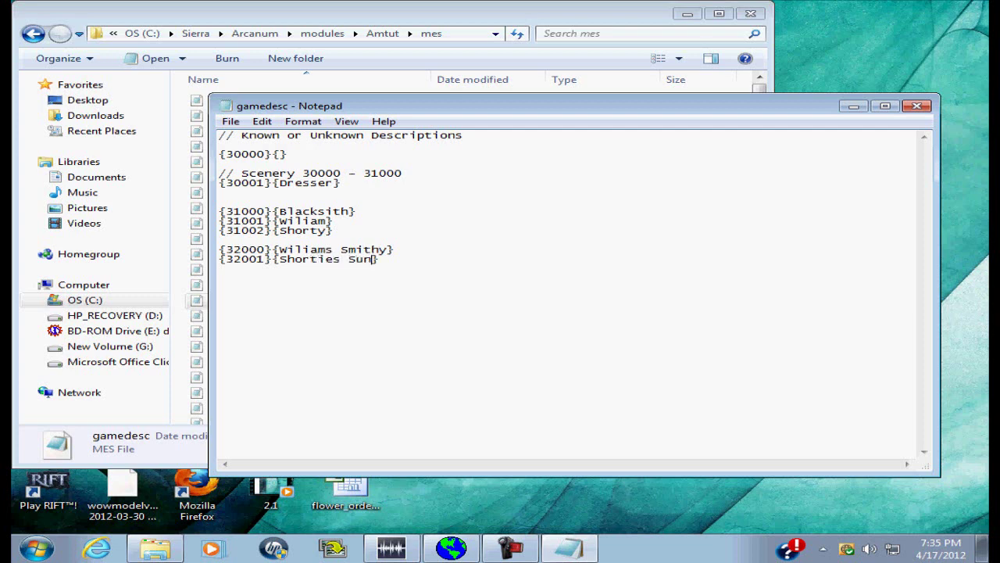
type("deries")
left_click(230, 121)
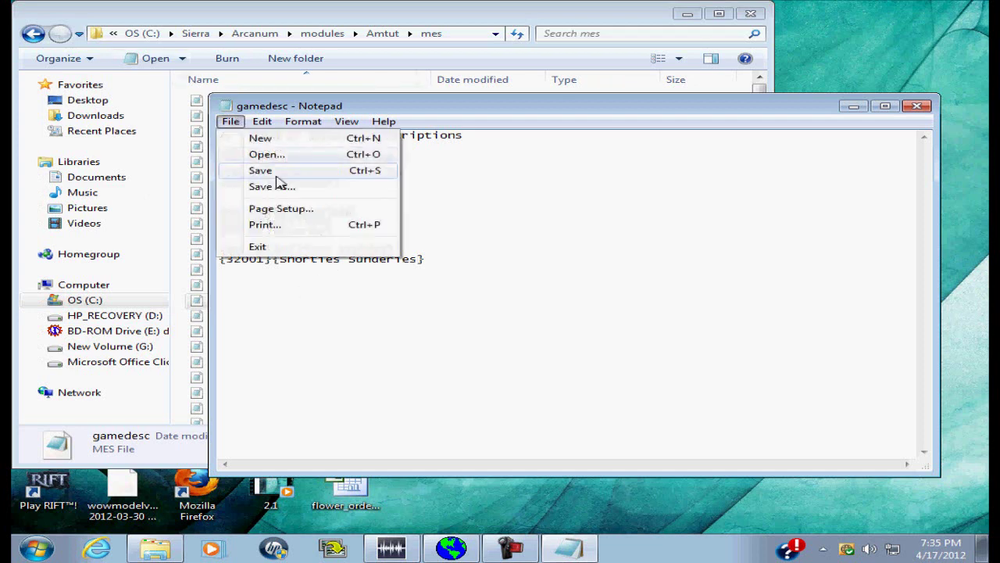
left_click(276, 175)
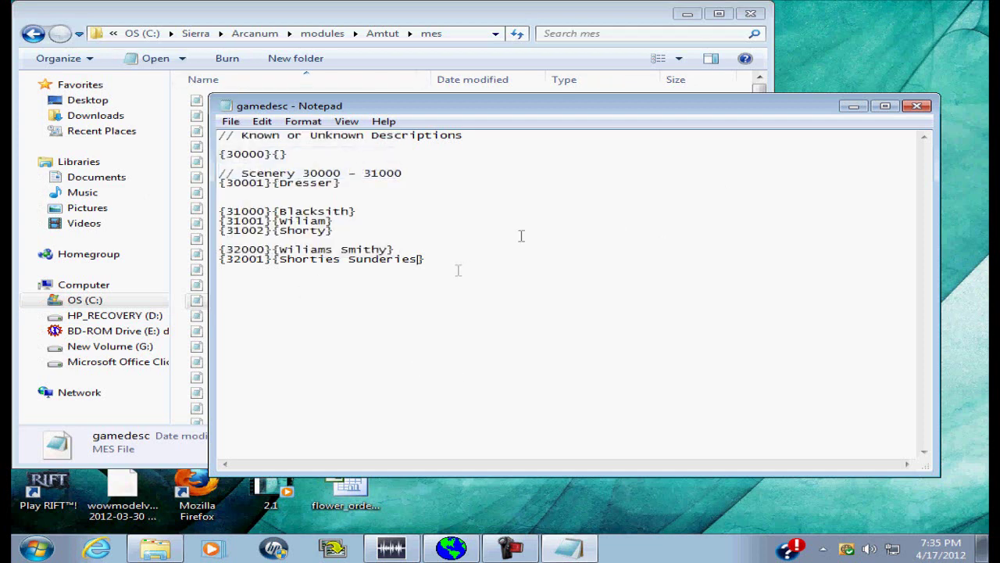
left_click(927, 109)
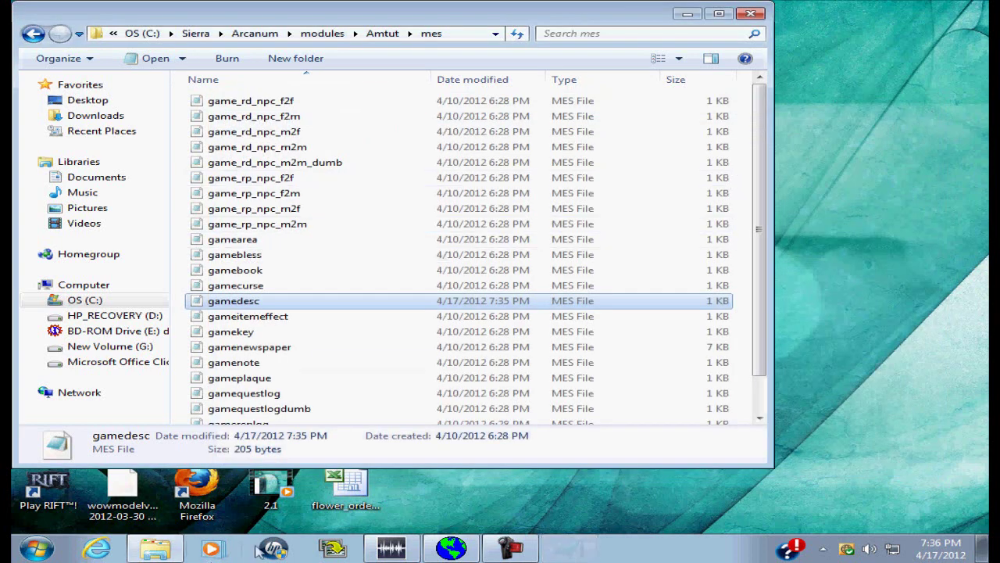
Switch to WorldEd and look for Dresser among the Known names in the dresser container's properties, closing them without applying changes
left_click(450, 548)
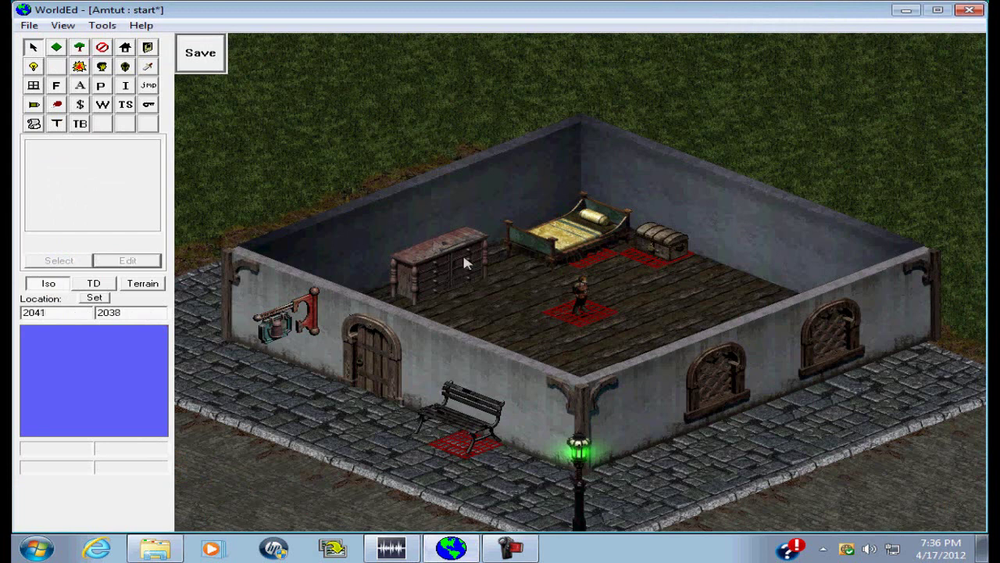
right_click(426, 282)
left_click(470, 317)
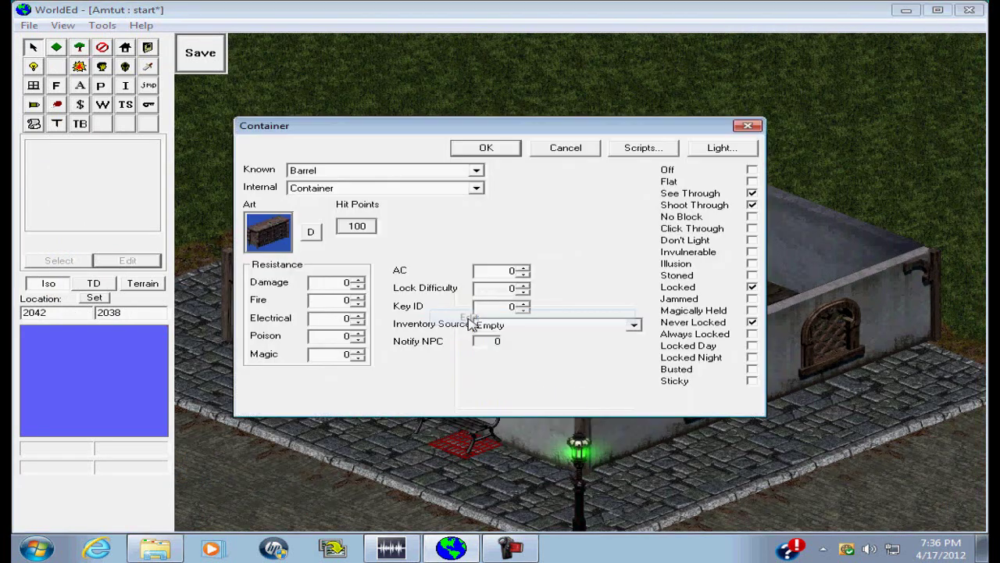
left_click(382, 174)
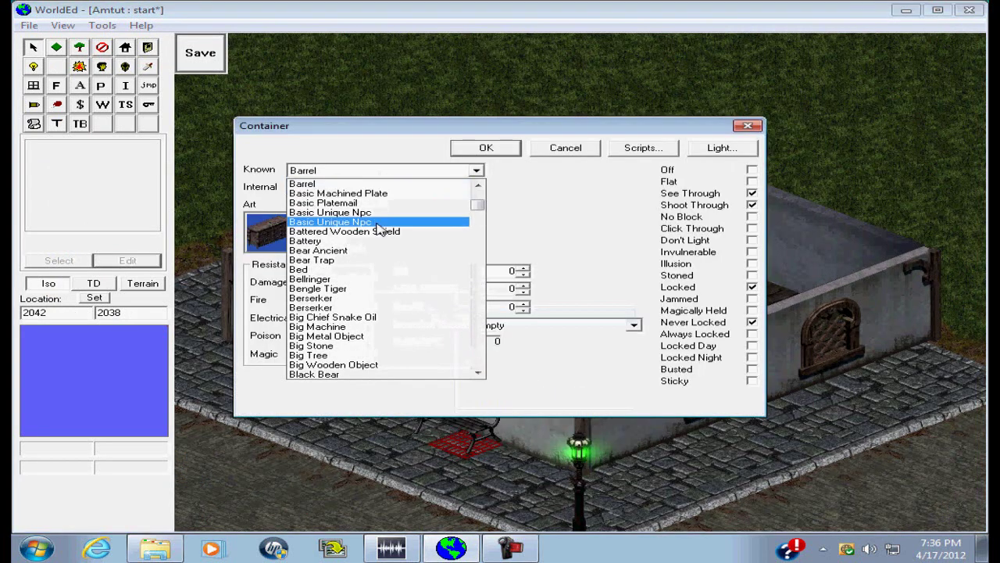
type("dre")
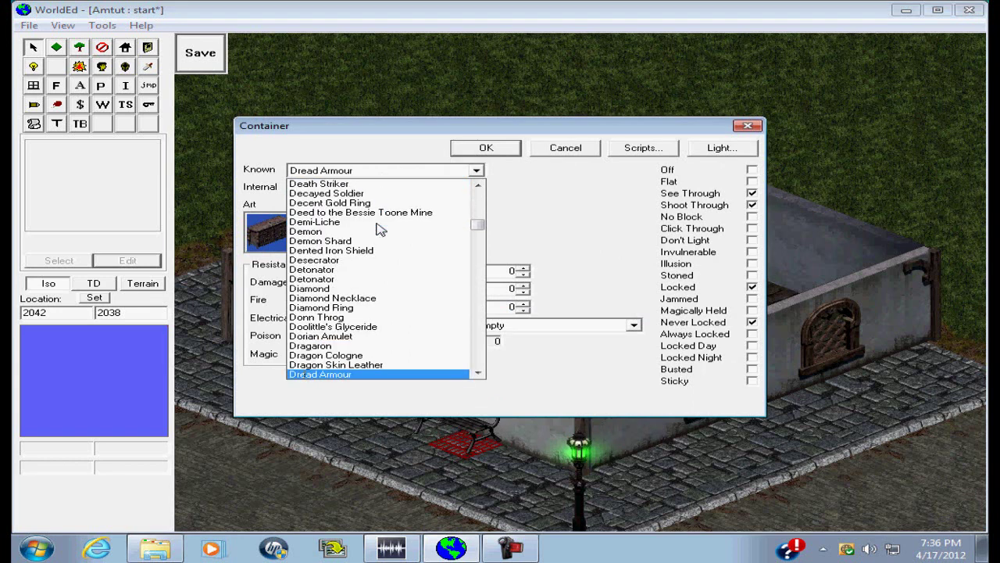
scroll(379, 321, "down", 1)
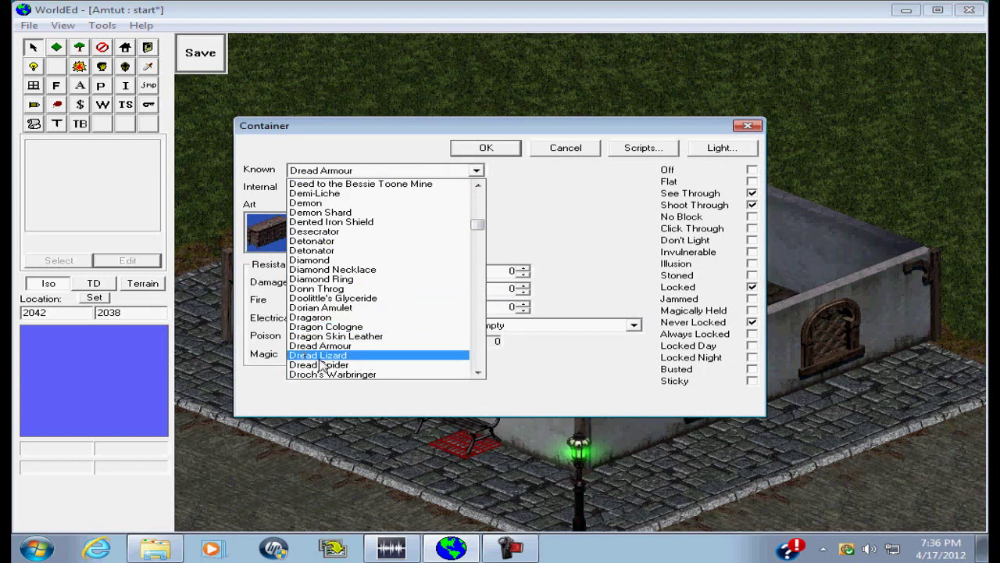
left_click(515, 237)
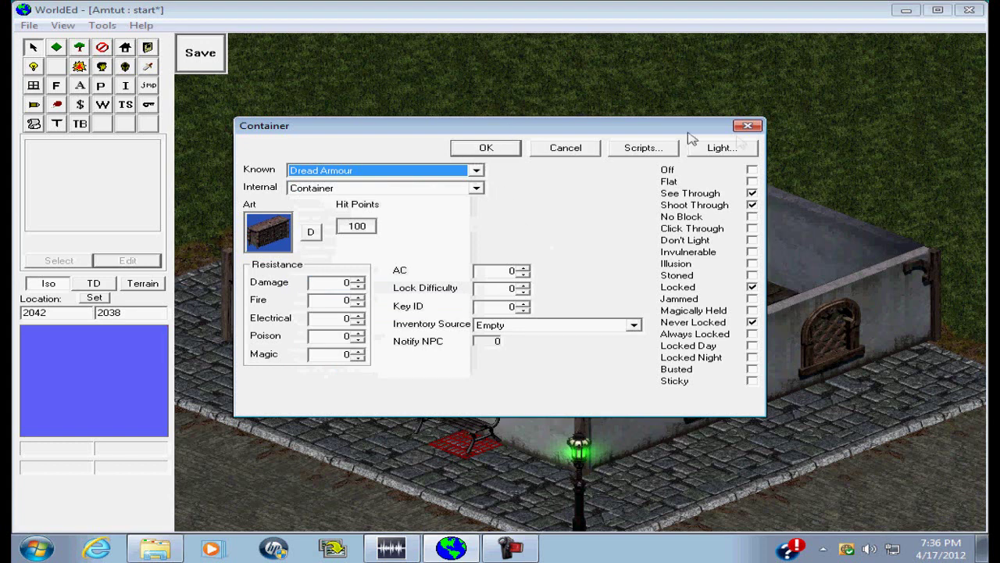
left_click(748, 126)
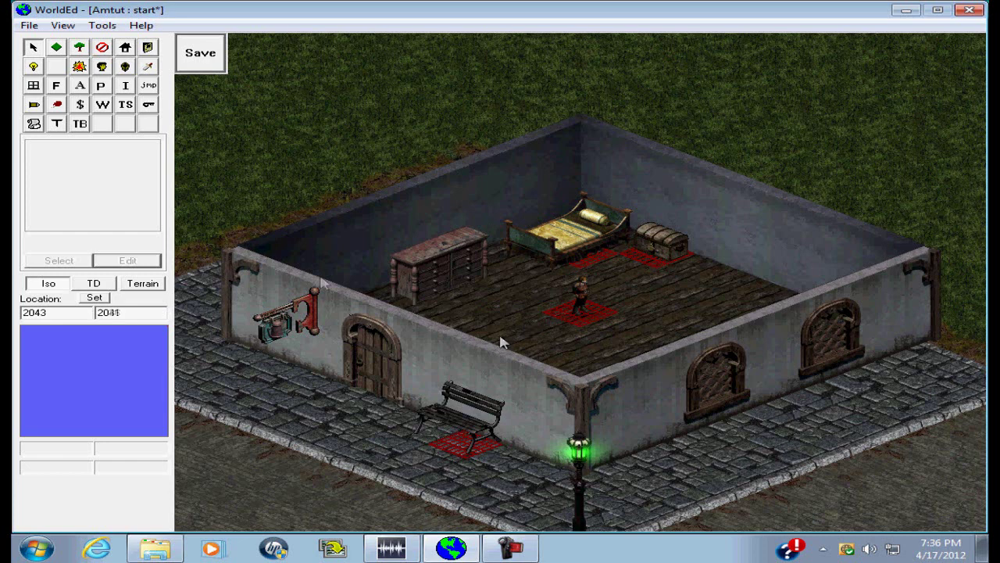
Save the map and restart WorldEd with the Amtut module loaded
left_click(217, 55)
left_click(970, 11)
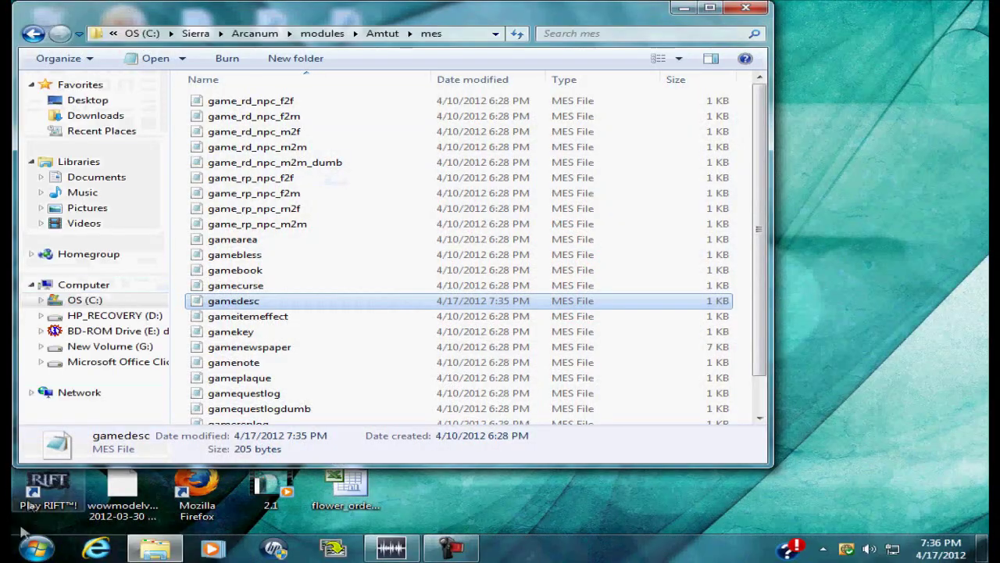
left_click(35, 548)
left_click(54, 232)
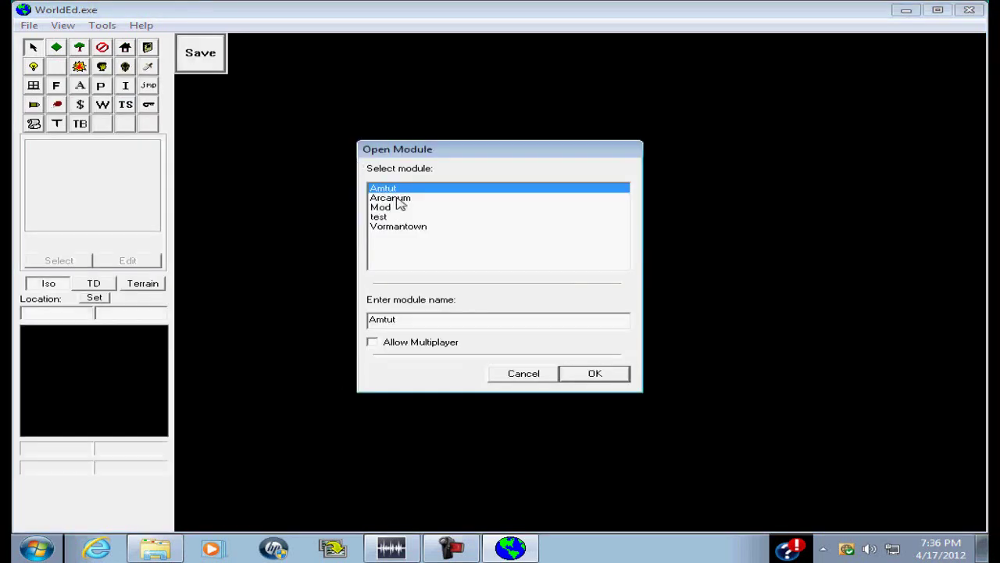
left_click(591, 374)
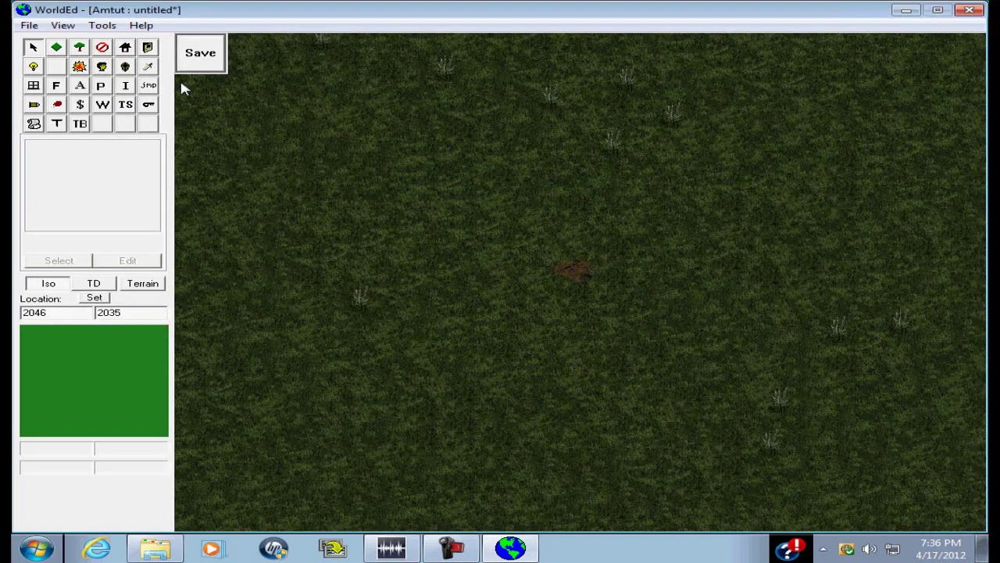
Open the start map, discarding the changes to the untitled map
left_click(29, 25)
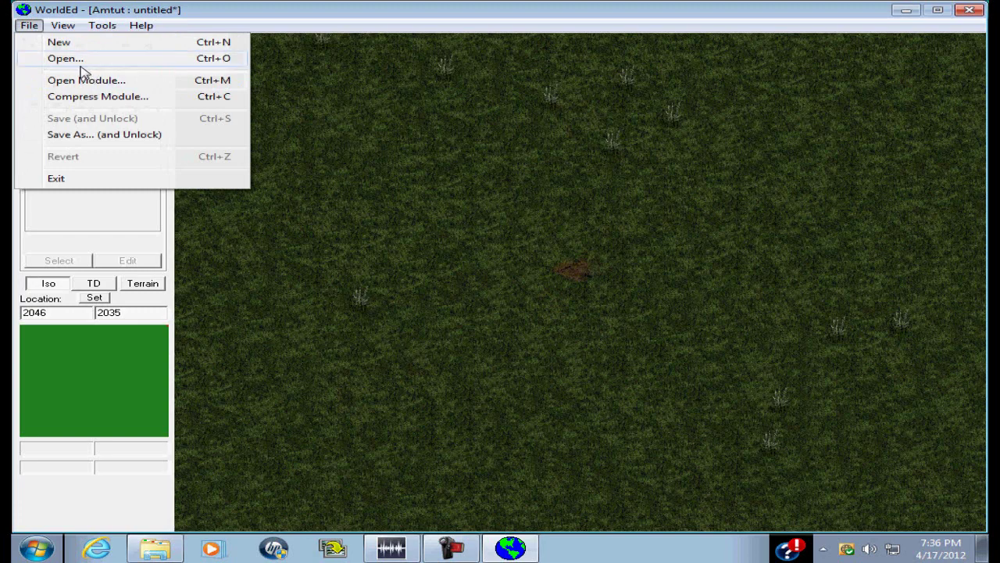
left_click(79, 65)
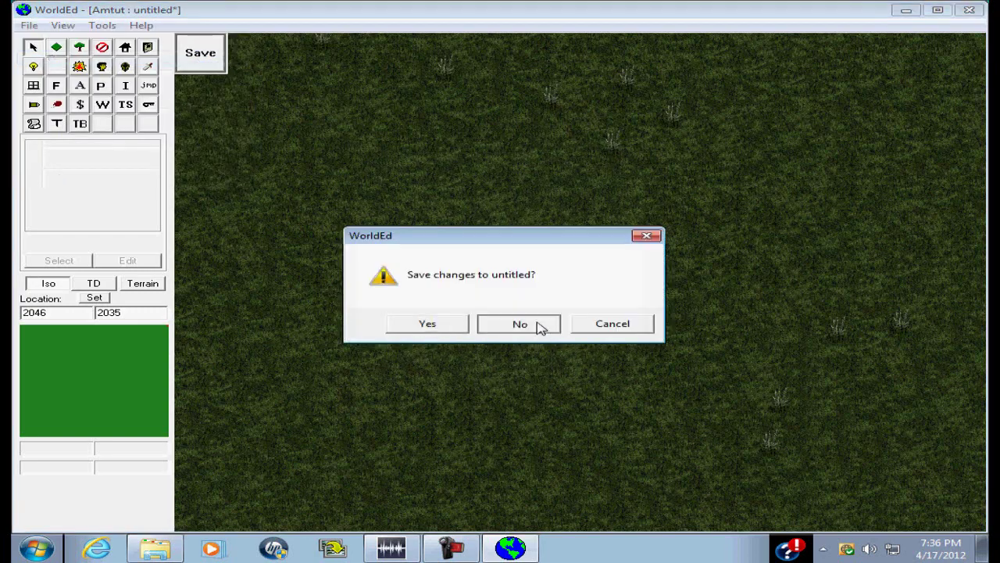
left_click(539, 327)
left_click(402, 198)
left_click(595, 373)
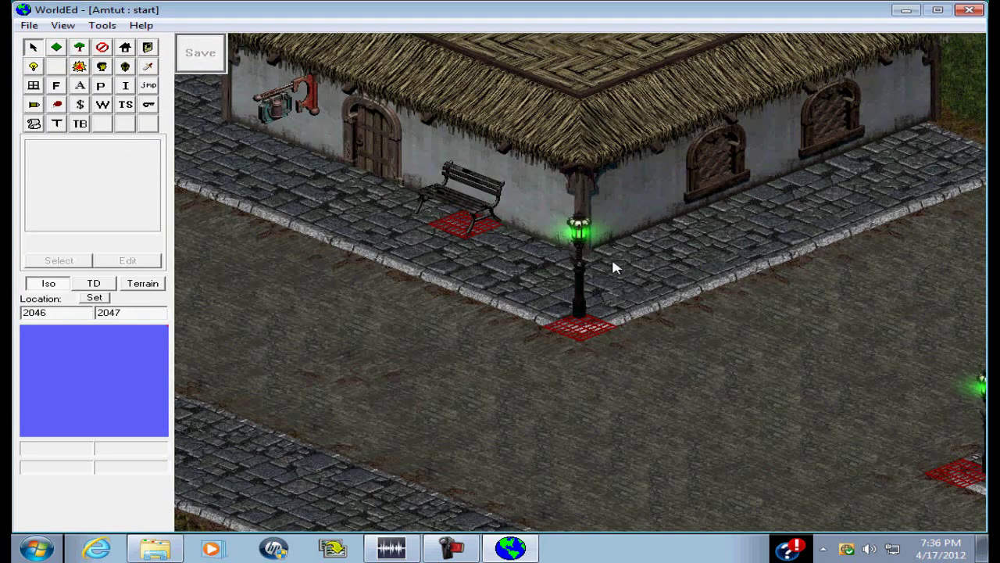
key("Up")
key("Left")
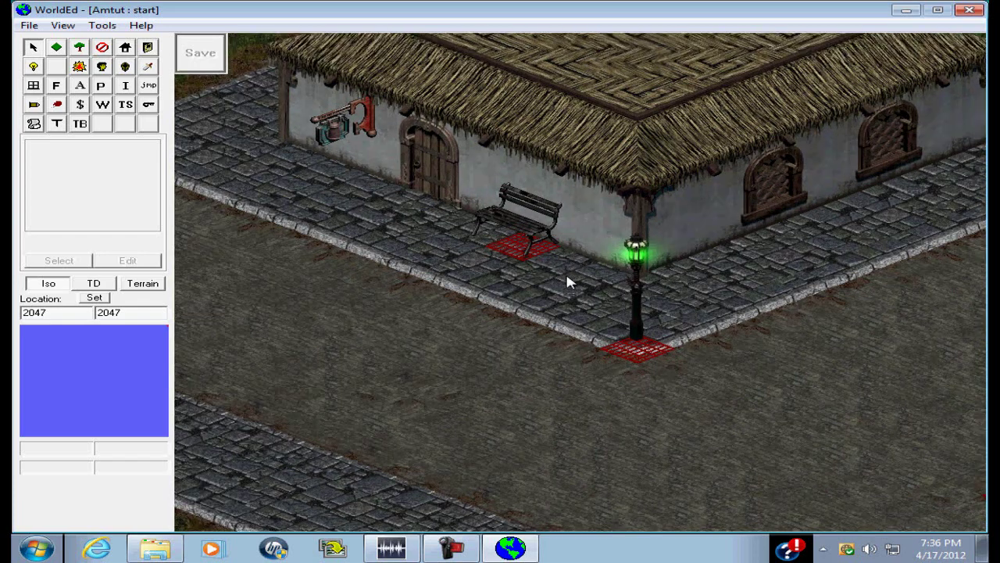
Set the Known name of the hanging sign on the shop's front wall to Shorties Sunderies
right_click(454, 184)
left_click(478, 213)
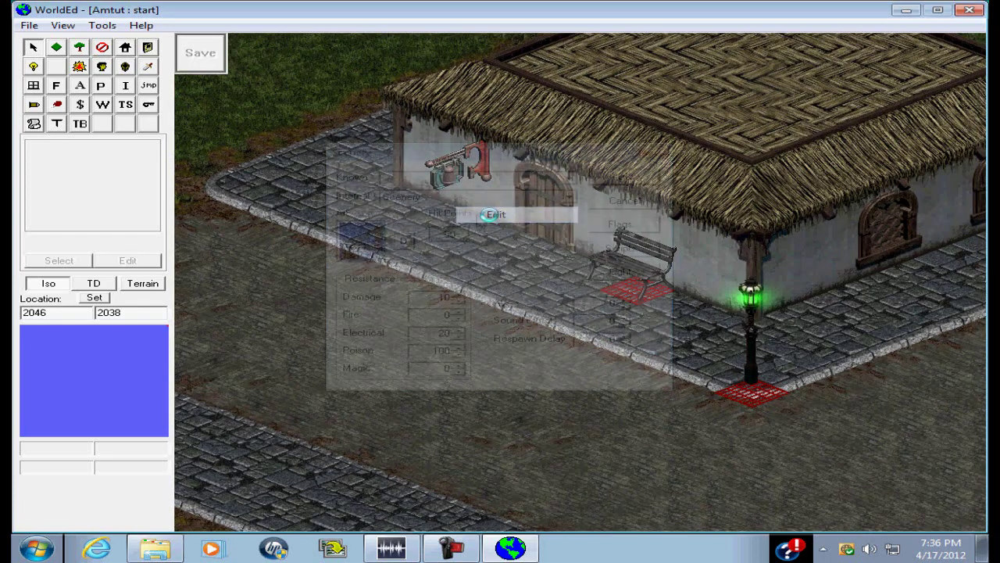
left_click(461, 177)
scroll(453, 336, "down", 6)
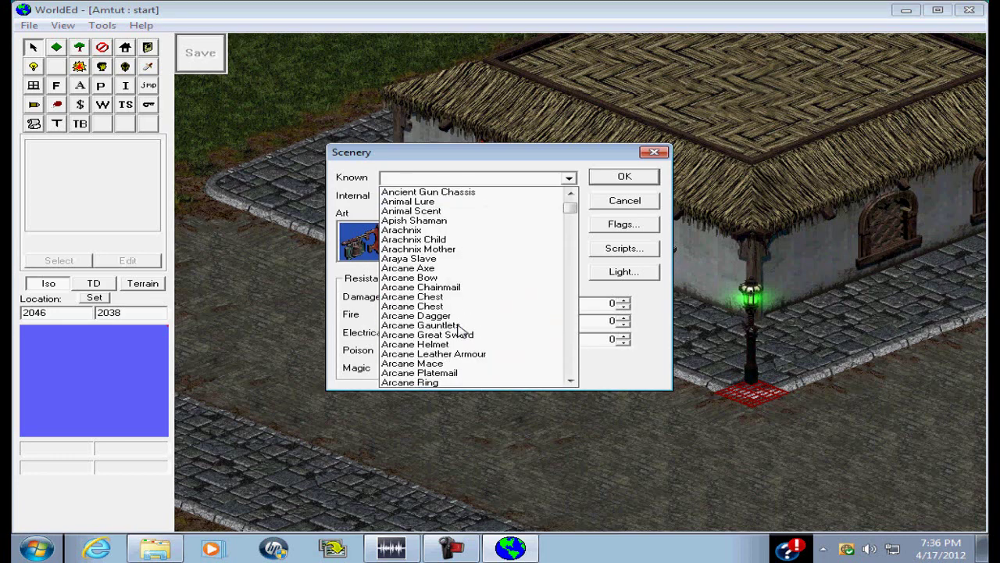
type("shot")
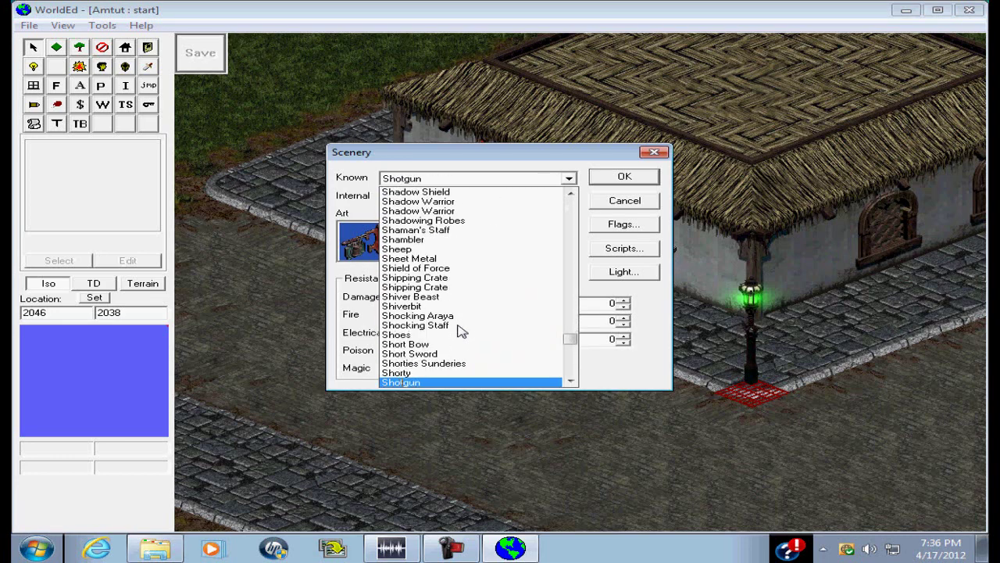
left_click(461, 363)
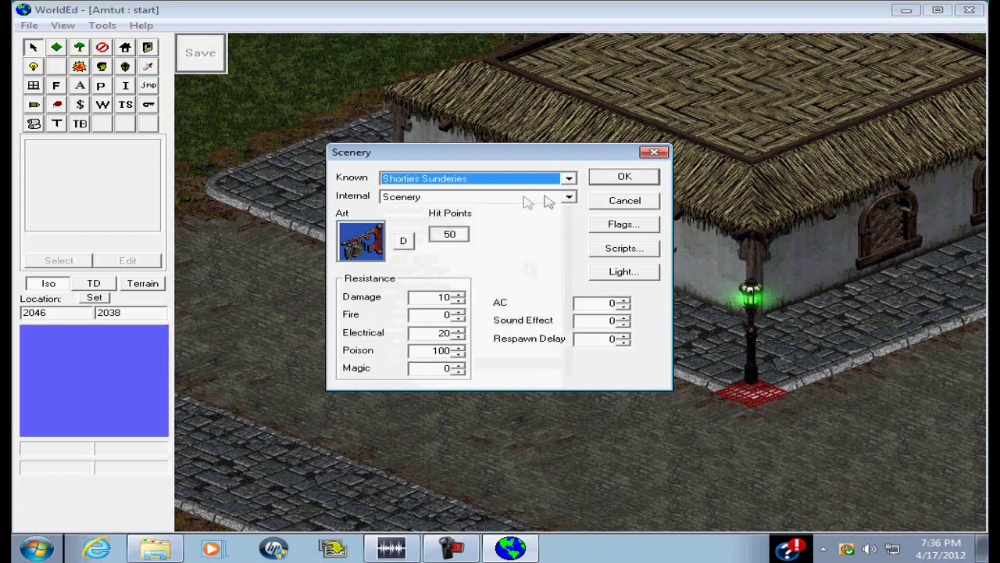
left_click(630, 178)
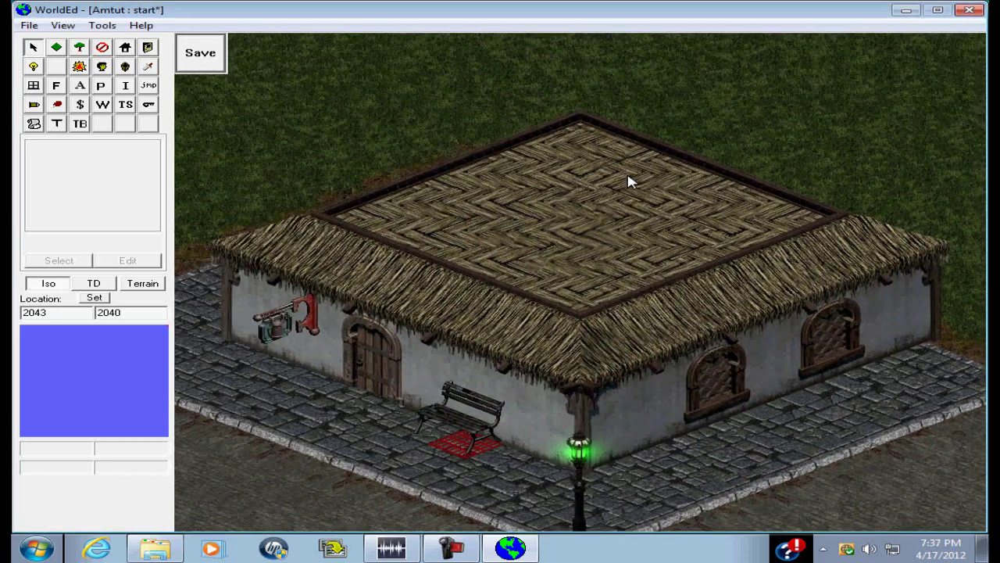
Set the Known name of the dresser container inside the gnome's shop to Dresser
right_click(454, 276)
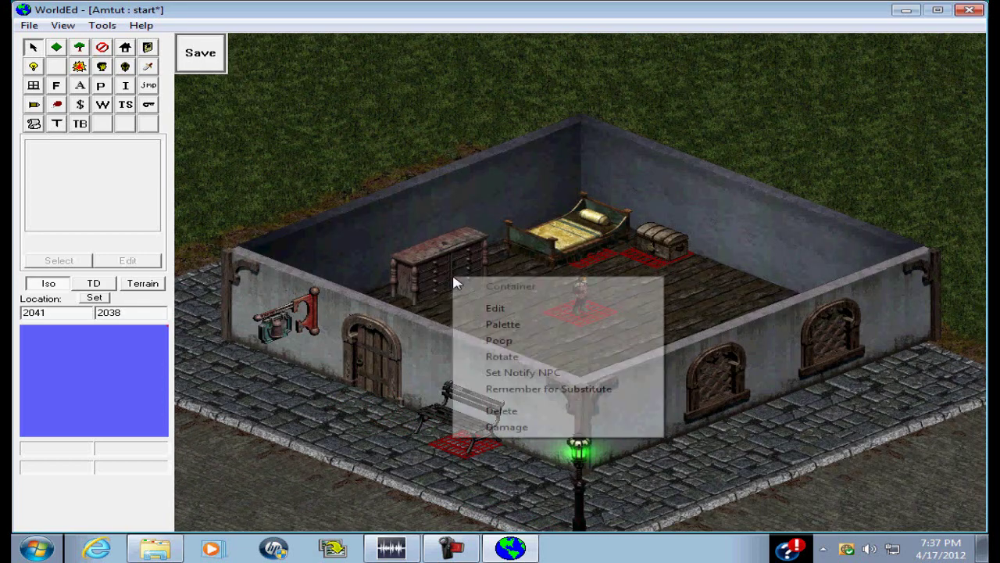
left_click(500, 309)
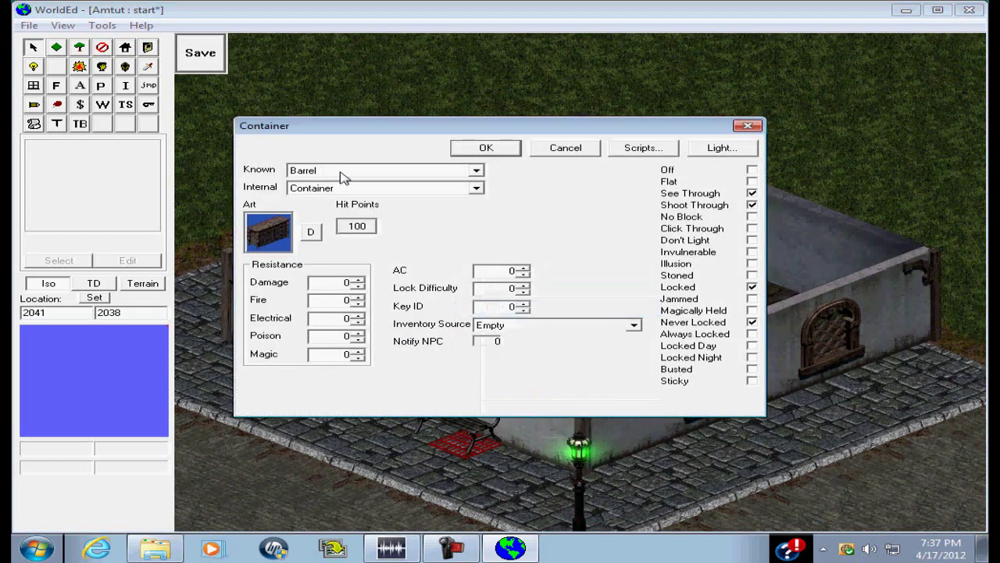
left_click(341, 170)
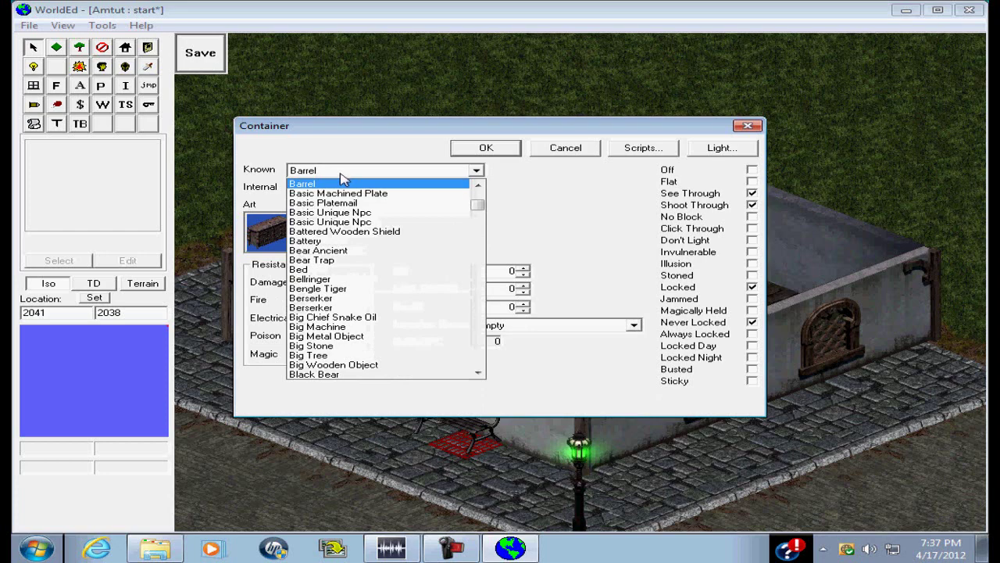
type("dres")
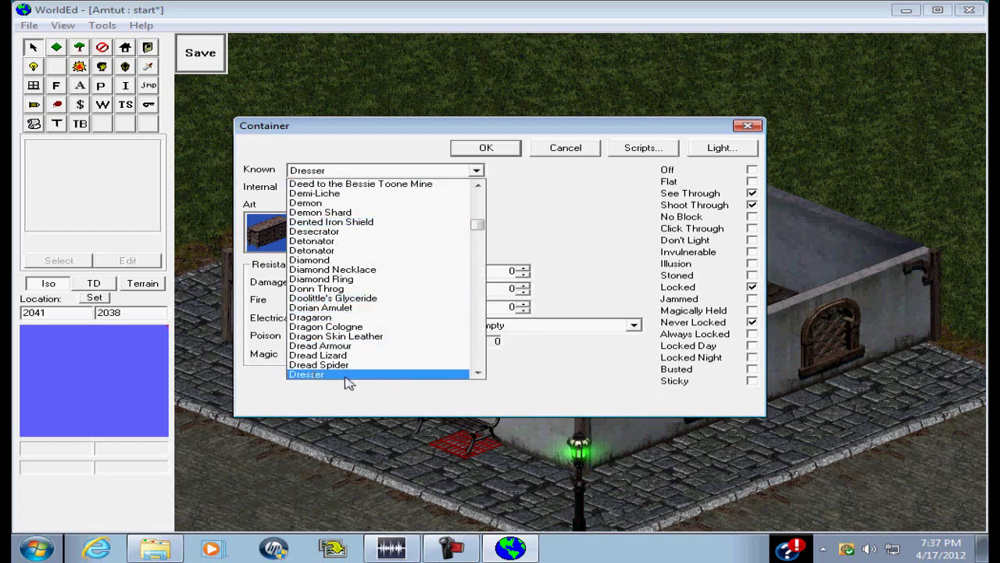
left_click(349, 381)
left_click(490, 151)
Check the Known name in the properties of the gnome shopkeeper NPC inside the shop
right_click(578, 297)
left_click(617, 331)
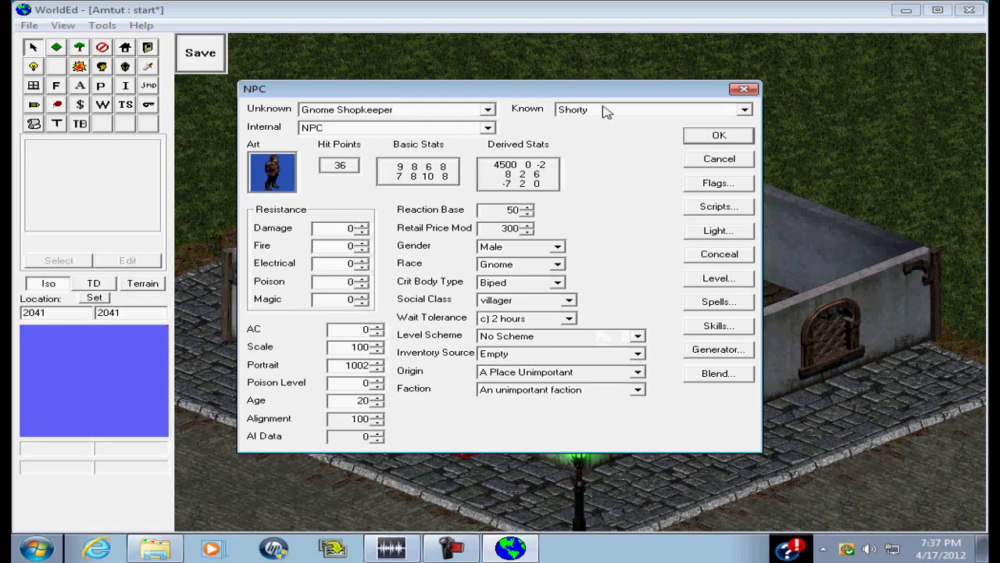
left_click(613, 113)
left_click(613, 115)
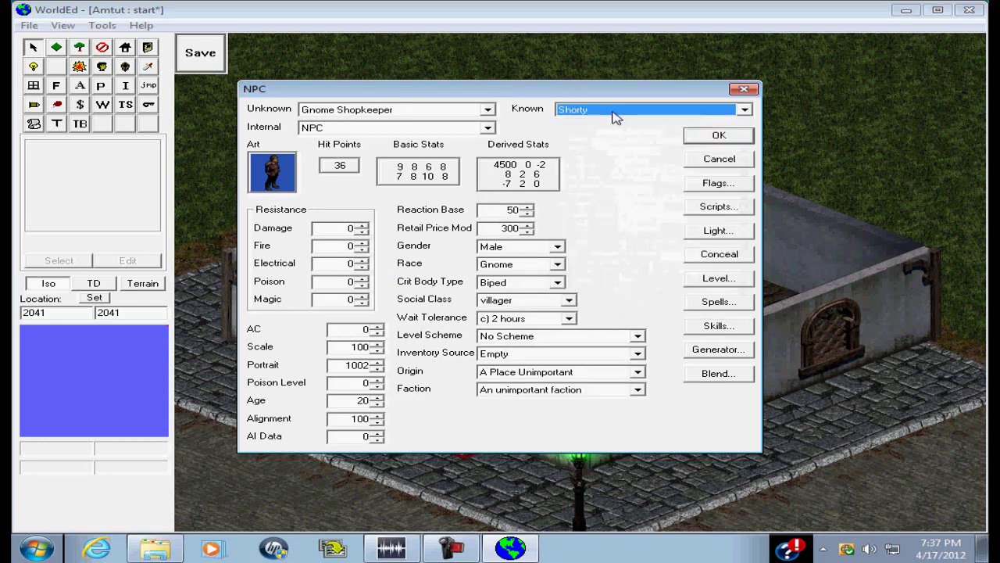
left_click(714, 138)
Check the Known name in the properties of the human shopkeeper NPC outside the smithy
key("Left")
key("Down")
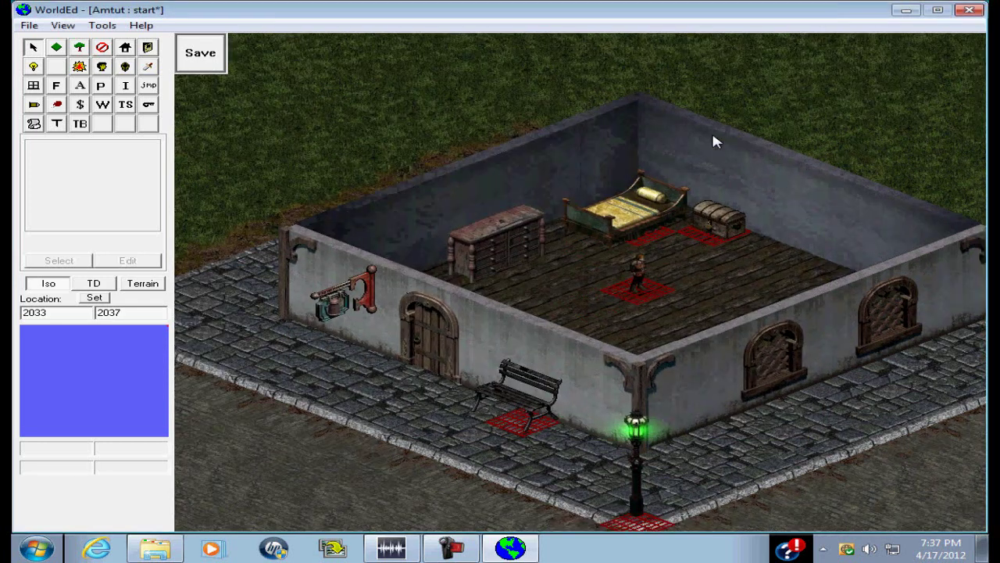
key("Right")
key("Right")
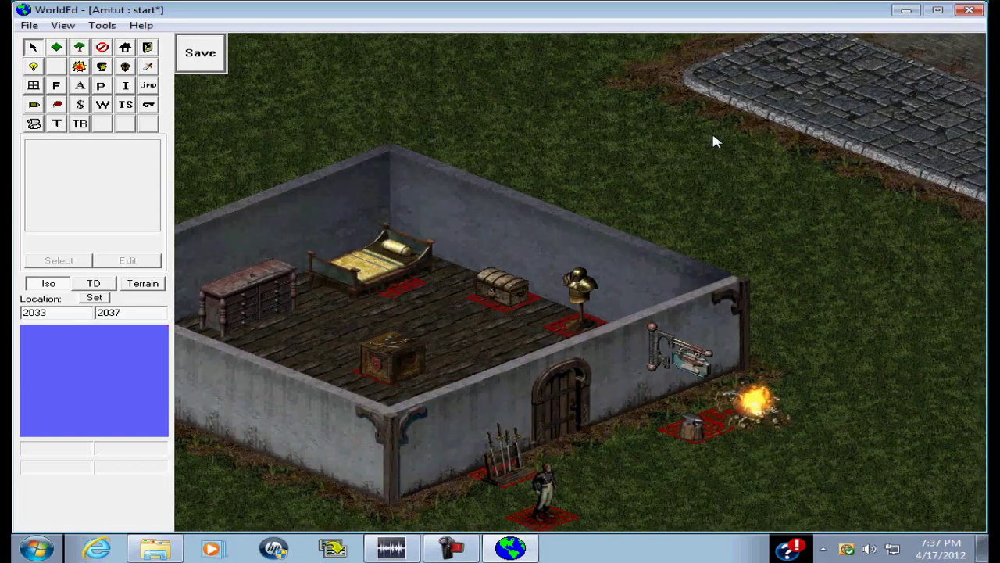
key("Down")
key("Down")
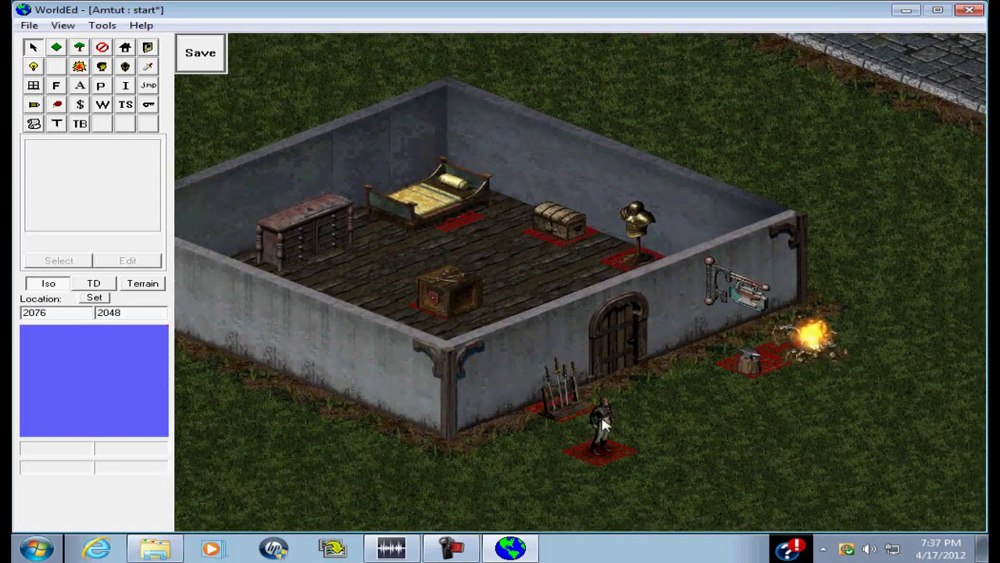
right_click(602, 424)
left_click(661, 240)
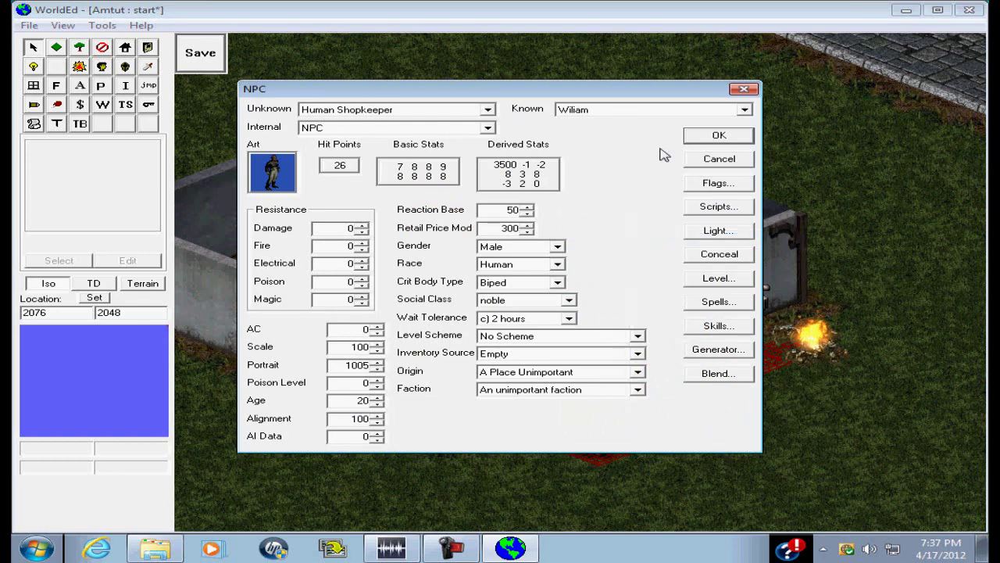
left_click(709, 136)
Set the Known name of the hanging sign beside the smithy door to Wiliams Smithy
right_click(743, 301)
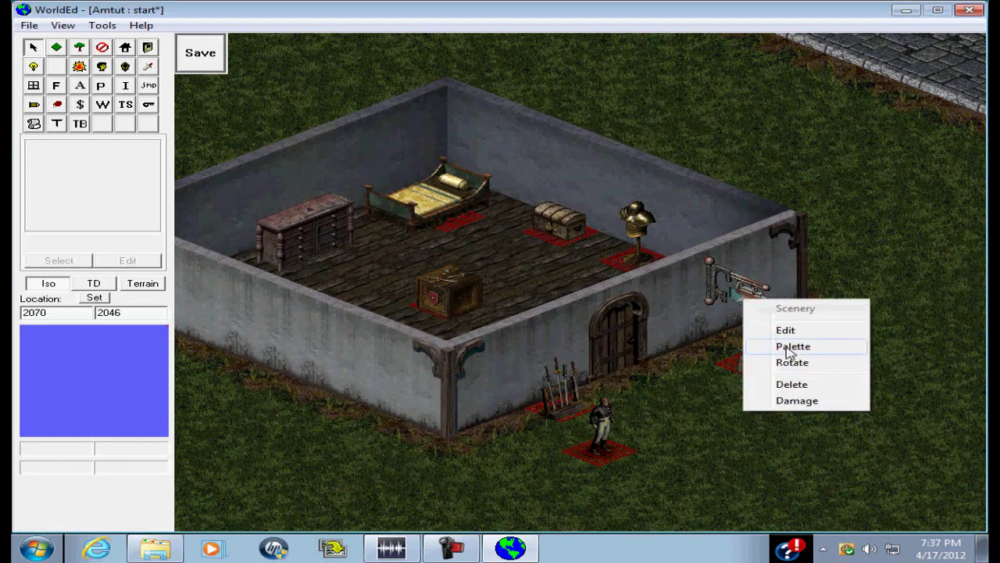
left_click(791, 333)
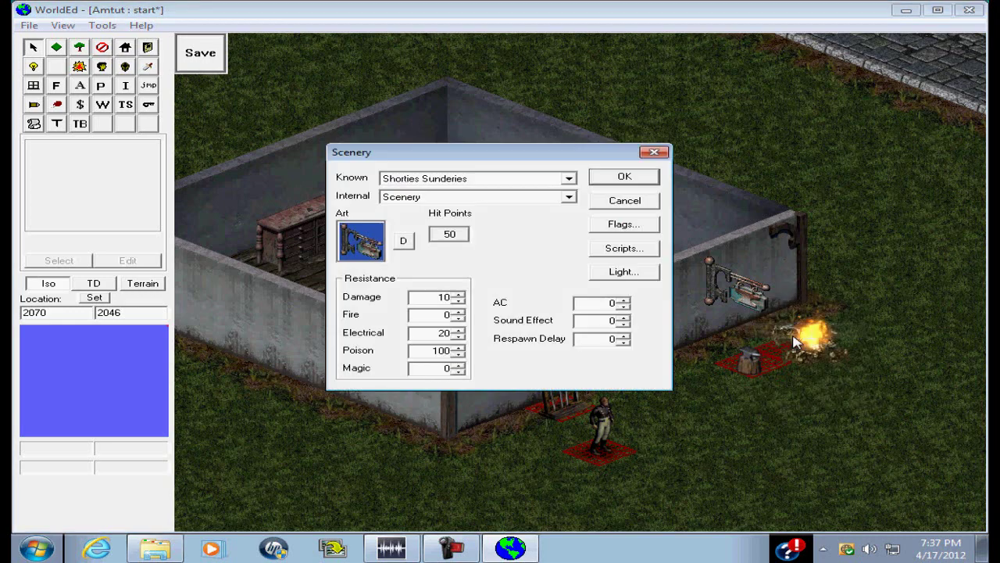
left_click(567, 180)
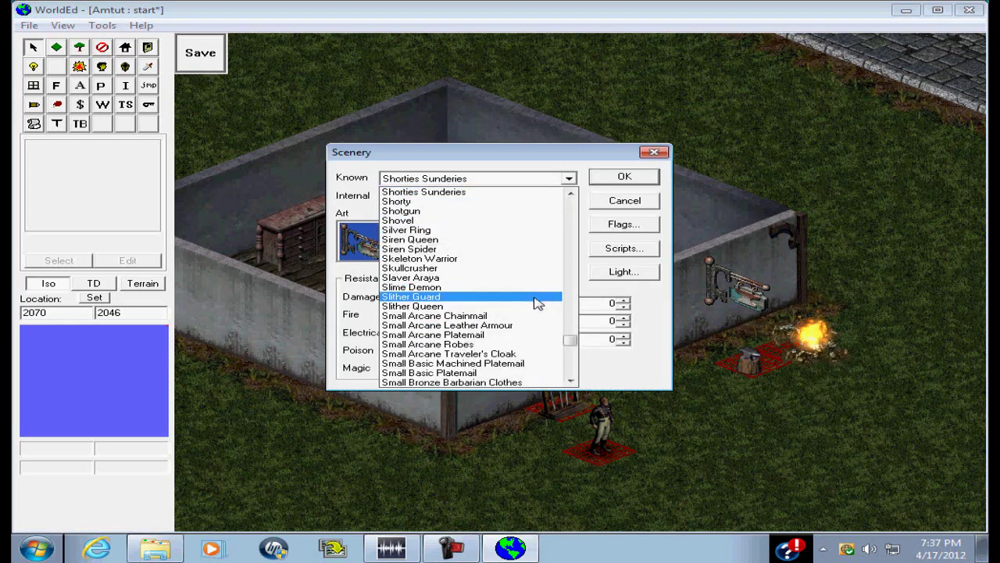
key("End")
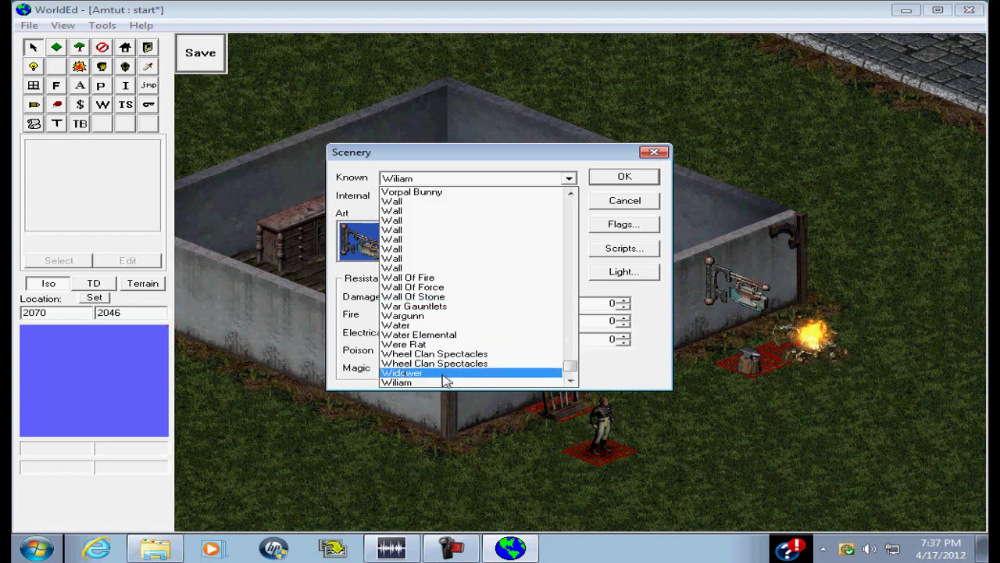
scroll(459, 387, "down", 1)
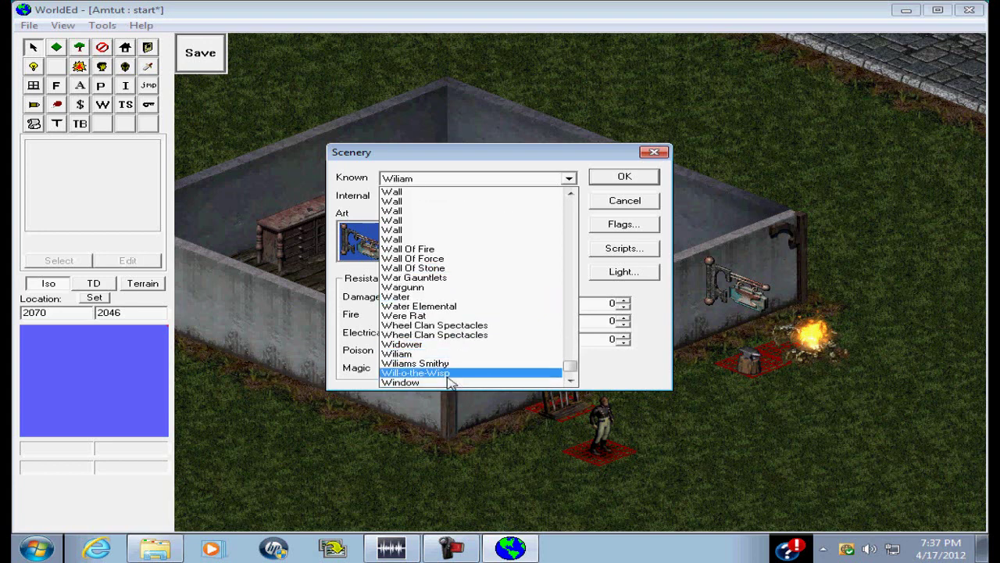
left_click(457, 363)
left_click(622, 177)
Review the properties of the smithy's dresser container and of the human shopkeeper NPC outside
right_click(326, 224)
left_click(387, 257)
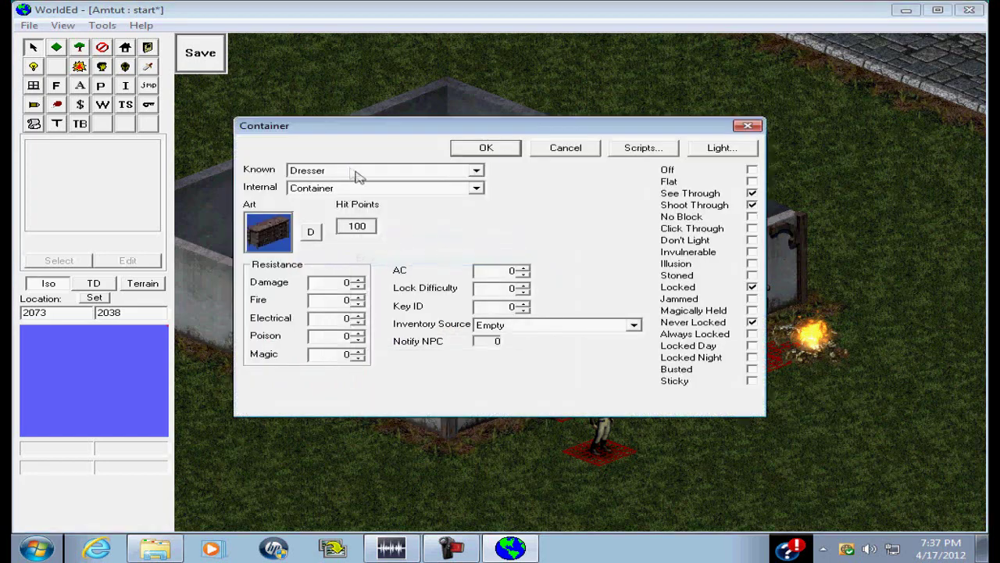
left_click(506, 149)
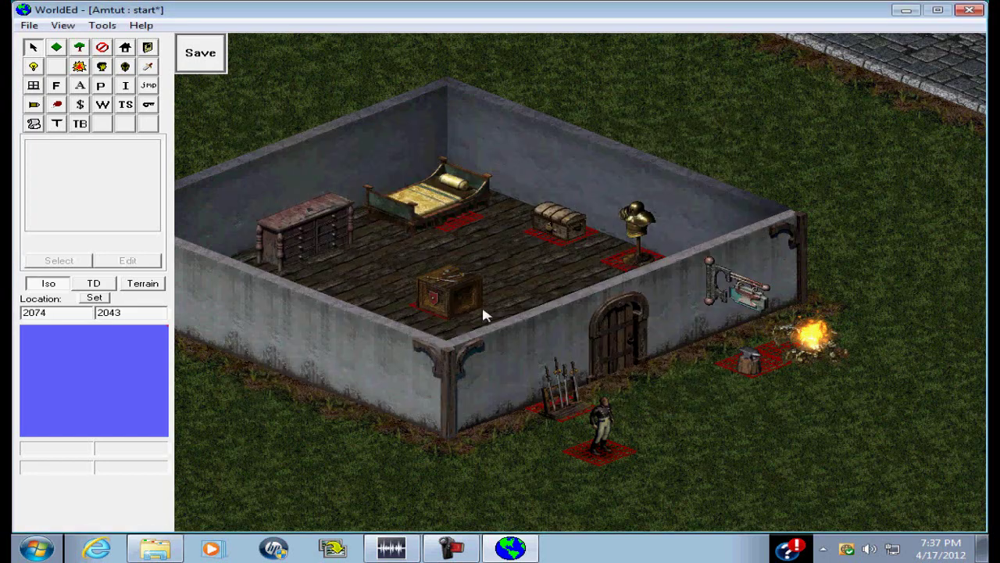
right_click(603, 421)
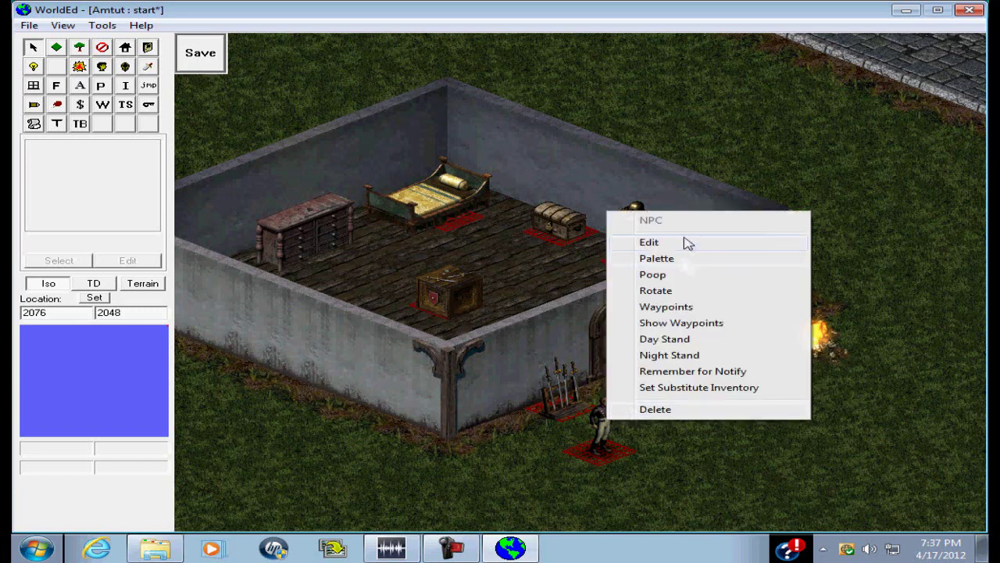
left_click(685, 244)
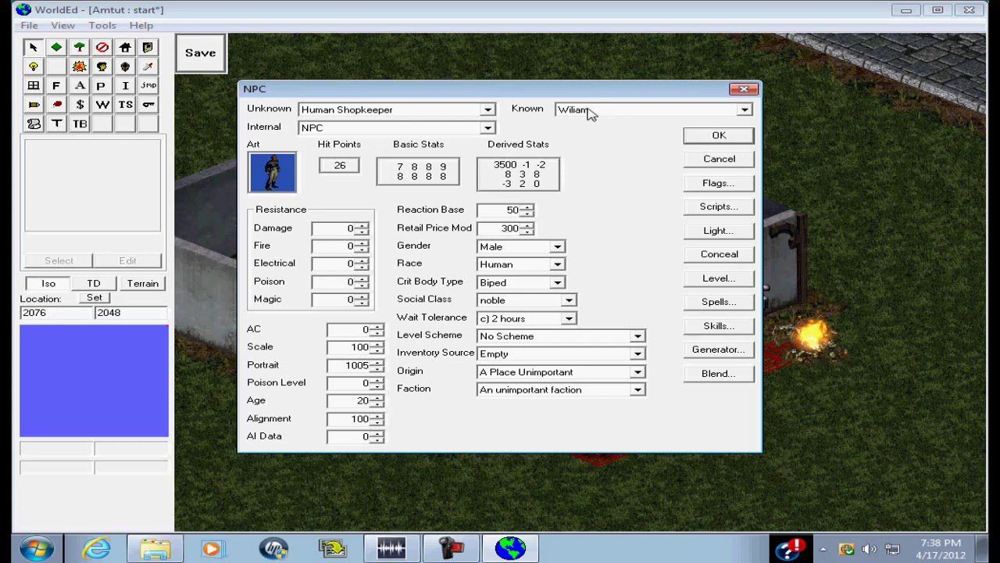
left_click(717, 134)
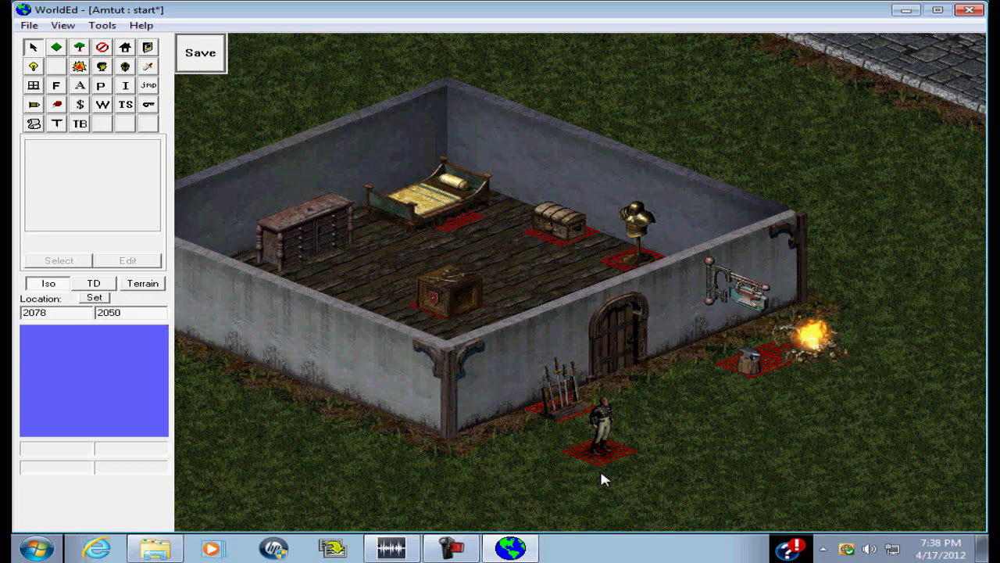
key("Up")
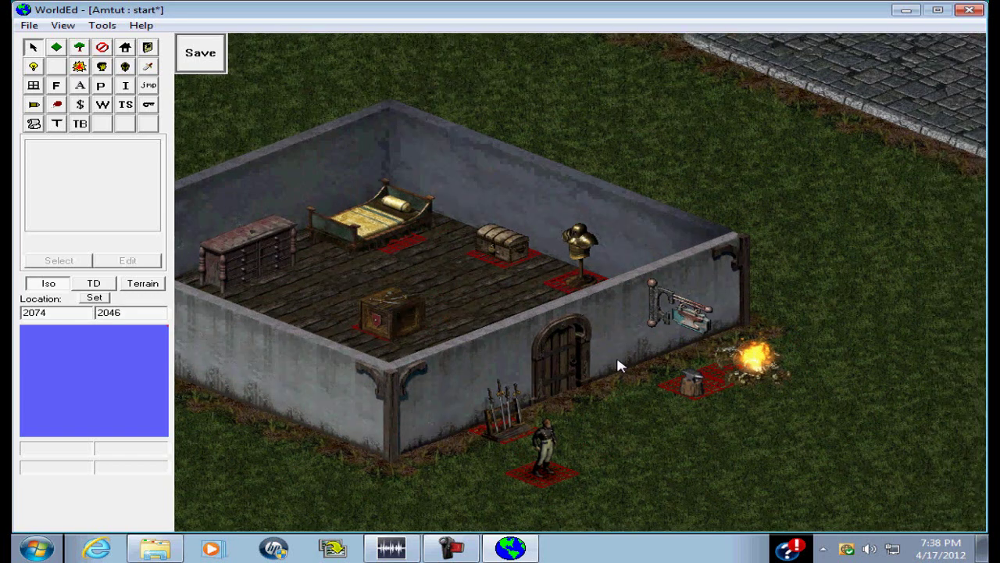
key("Down")
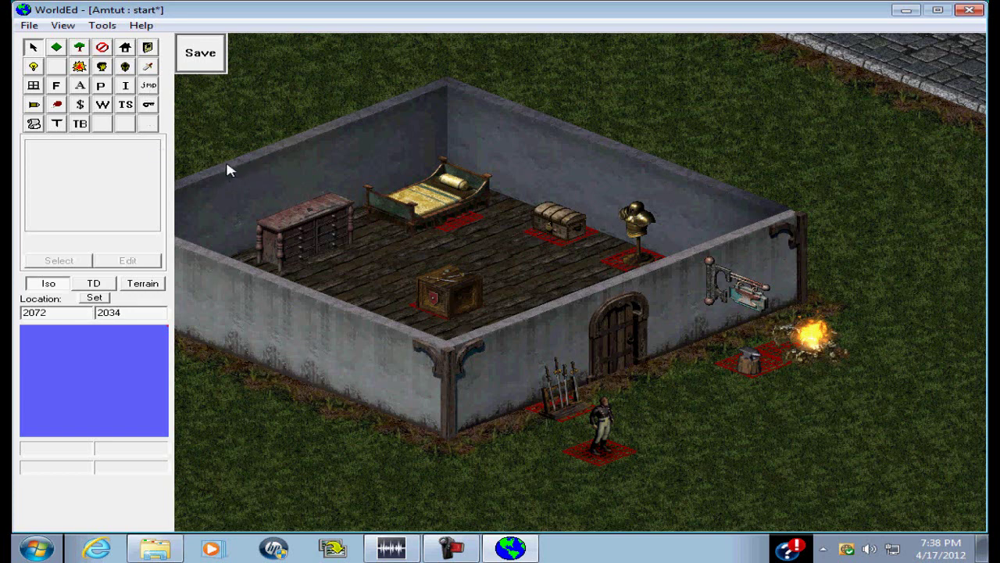
Examine the placeable object categories, including armour, weapons, generic items, food, gold, books and scrolls
left_click(79, 86)
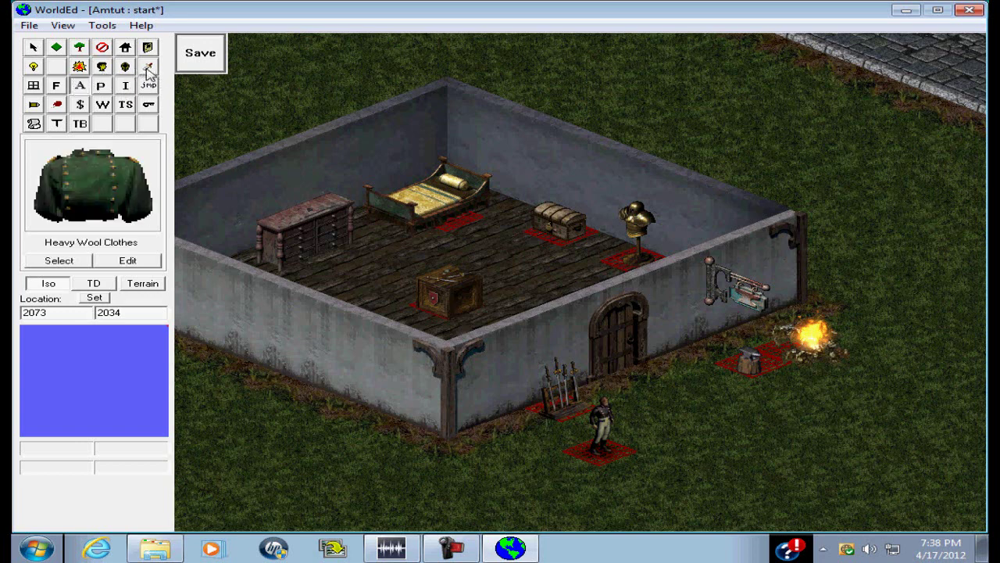
left_click(149, 69)
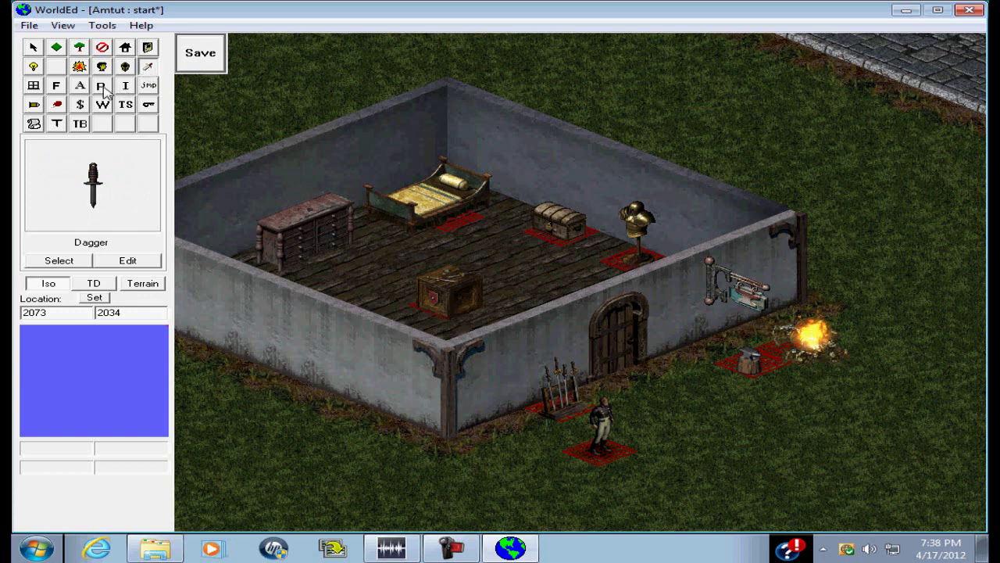
left_click(63, 90)
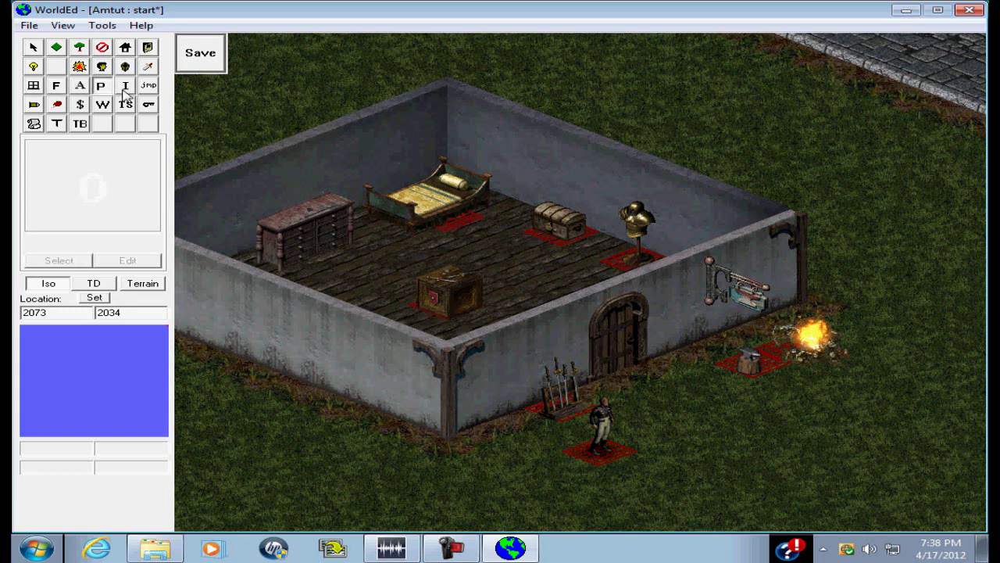
left_click(125, 89)
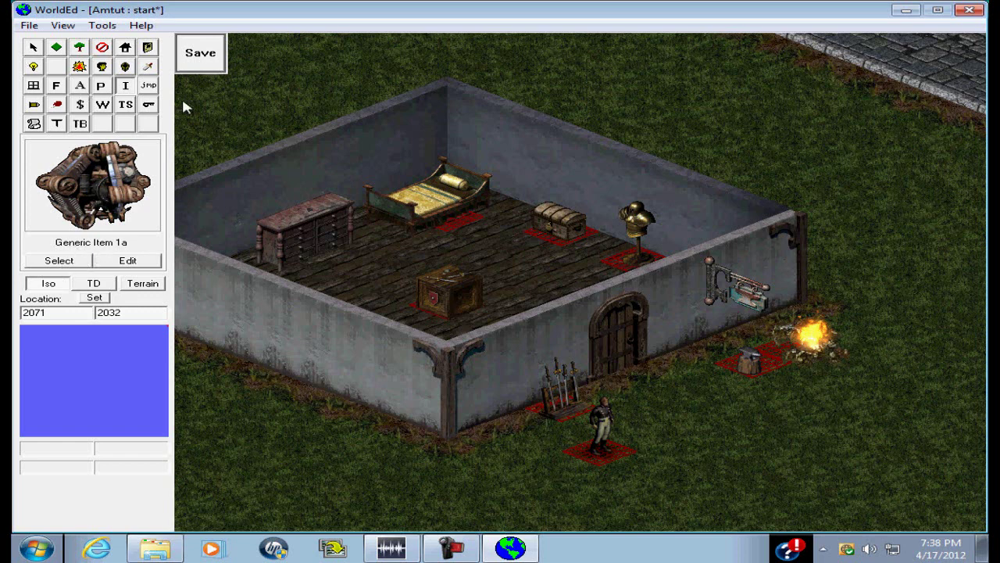
left_click(35, 106)
left_click(57, 107)
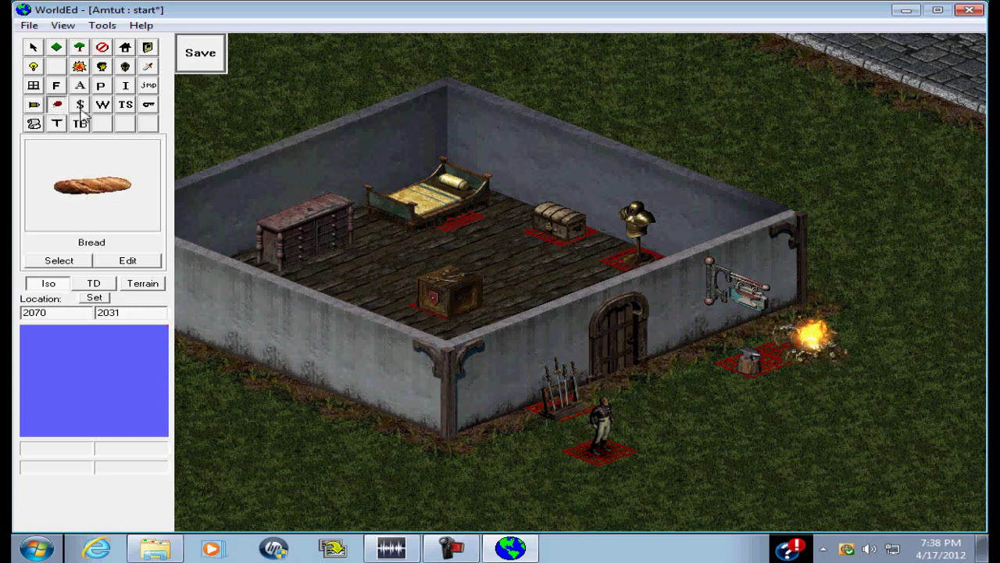
left_click(80, 107)
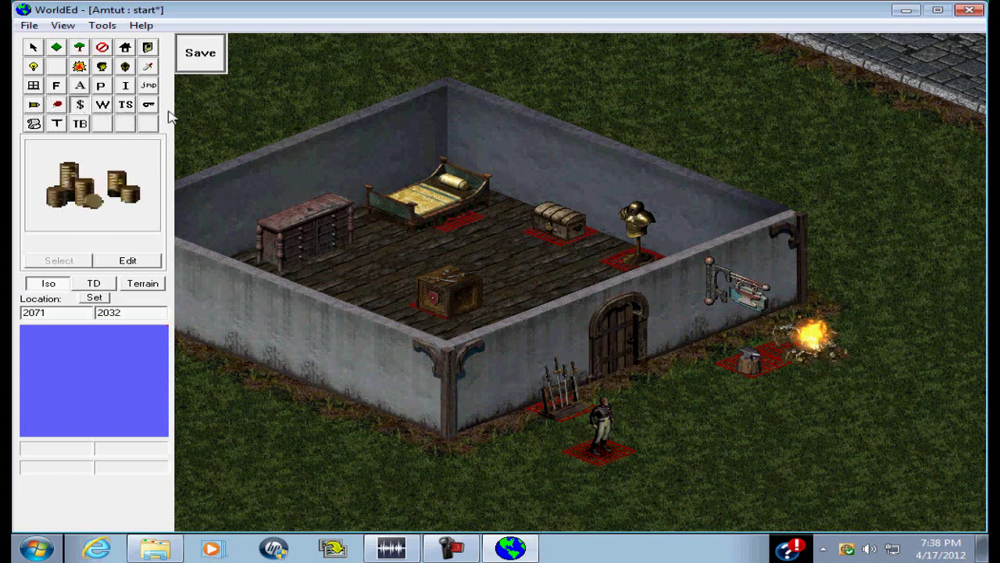
left_click(108, 108)
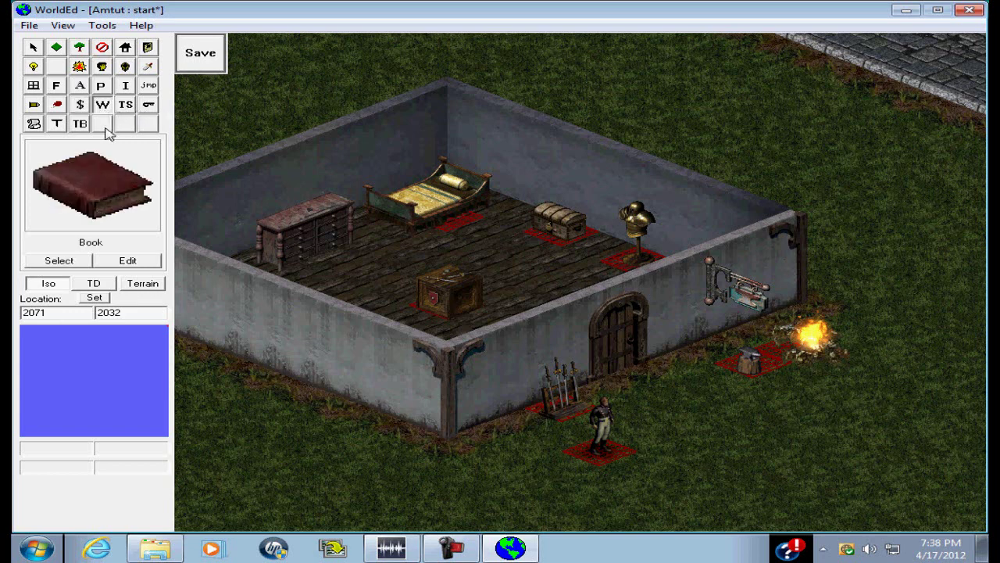
left_click(34, 124)
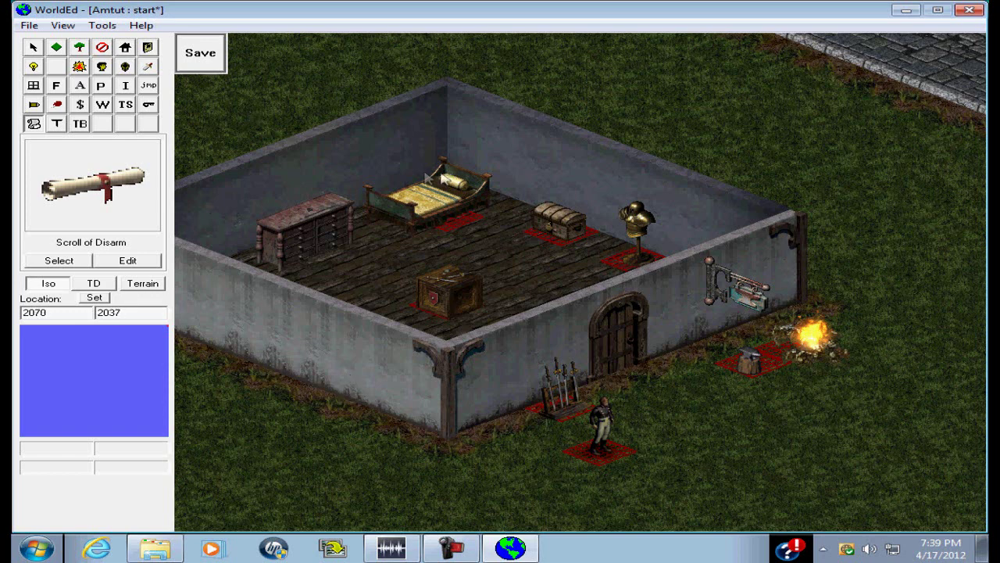
Save the start map with the renamed signs and dresser
left_click(201, 53)
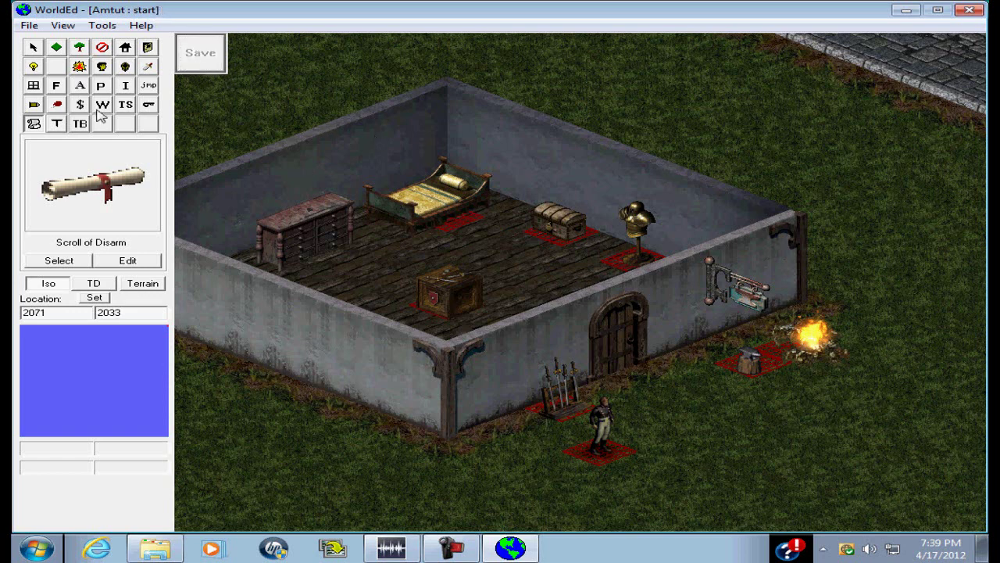